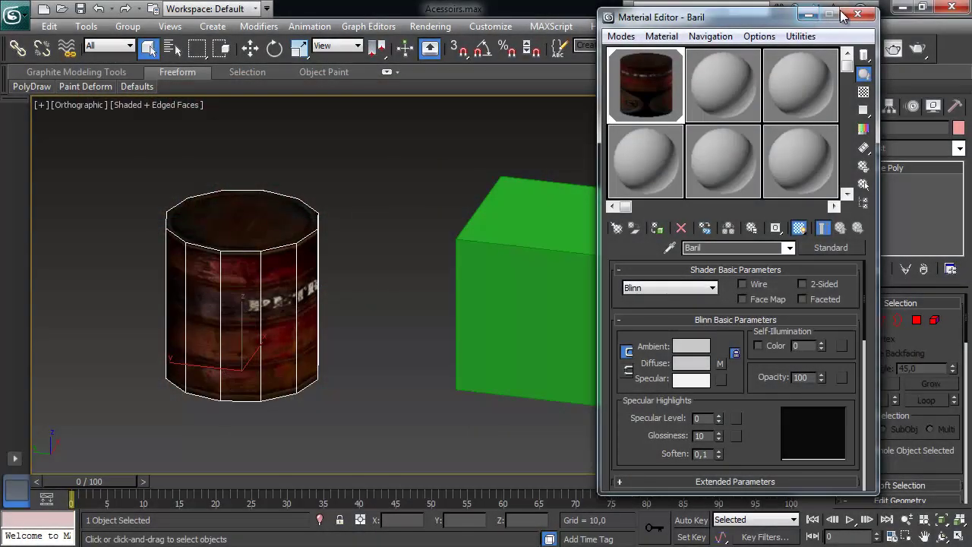
Step: Close the Material Editor and open Scène Principale.max without saving the changes to the current scene
{"action": "left_click", "coordinate": [854, 17]}
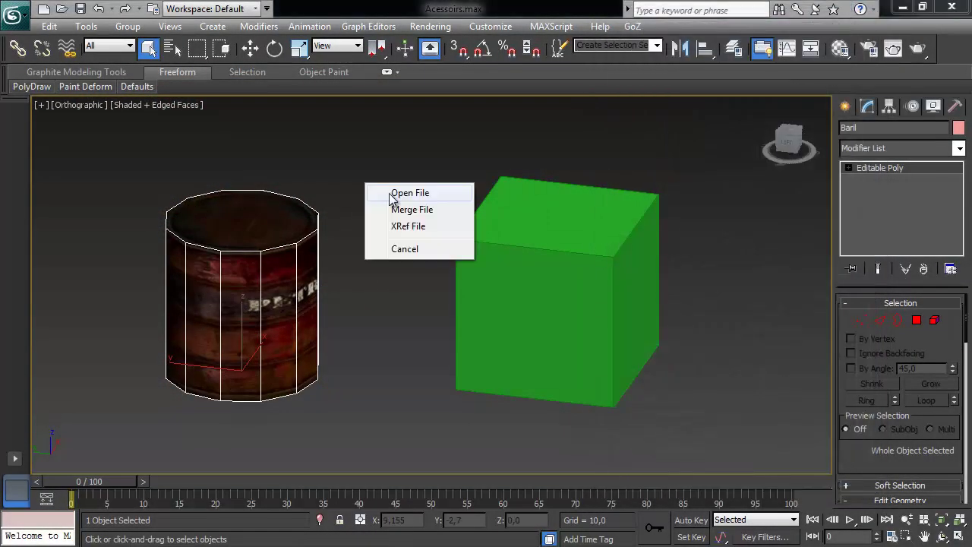
{"action": "left_click", "coordinate": [395, 190]}
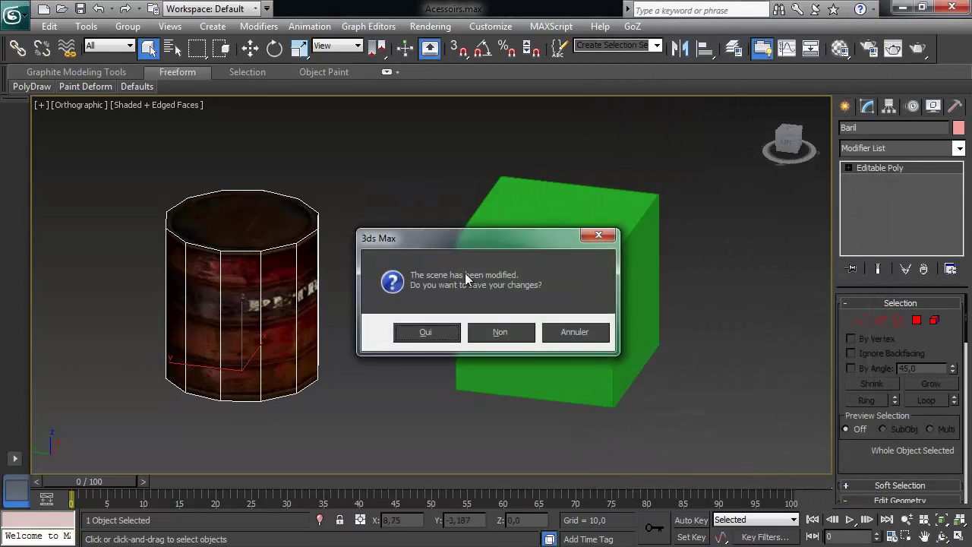
{"action": "left_click", "coordinate": [488, 338]}
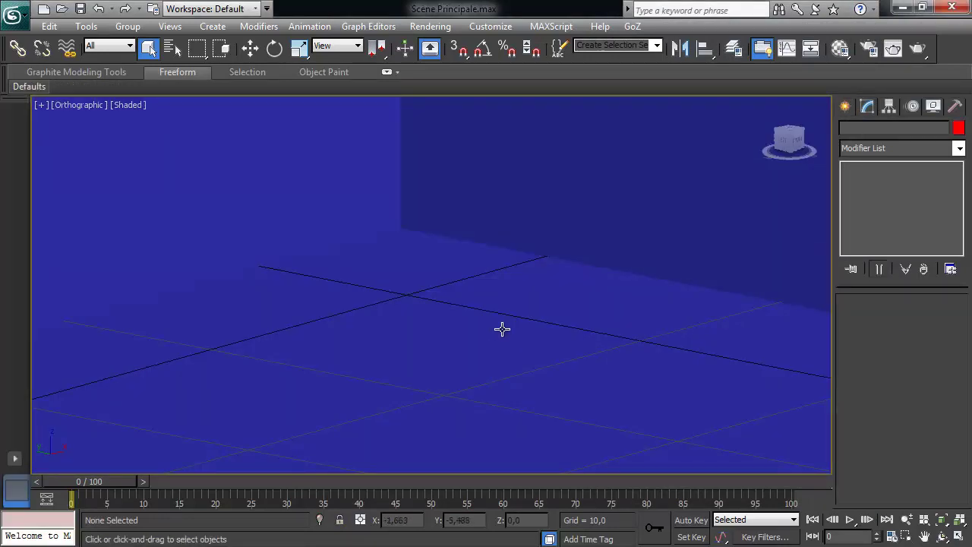
Step: Insert the Baril object from Acessoirs.max into the scene as an XRef object
{"action": "left_click", "coordinate": [22, 15]}
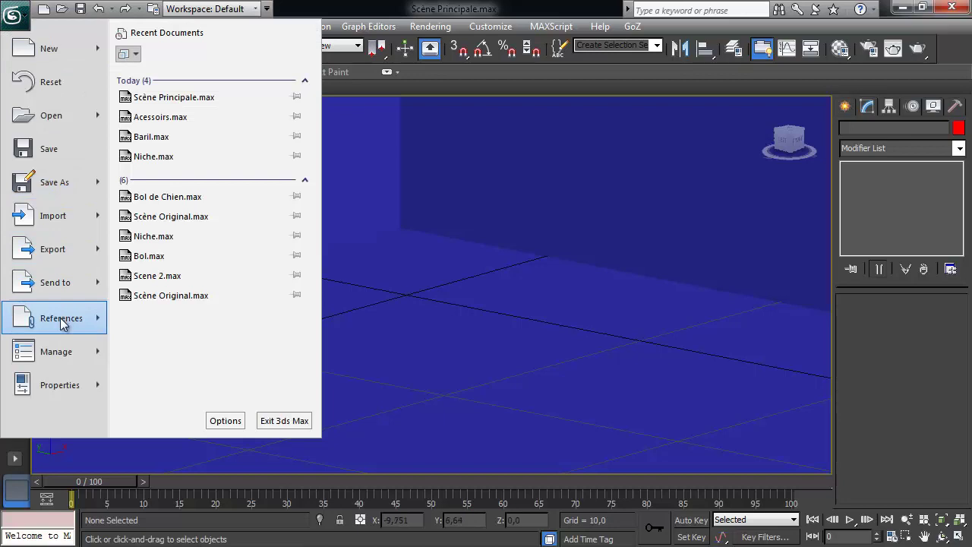
{"action": "mouse_move", "coordinate": [63, 325]}
{"action": "left_click", "coordinate": [185, 133]}
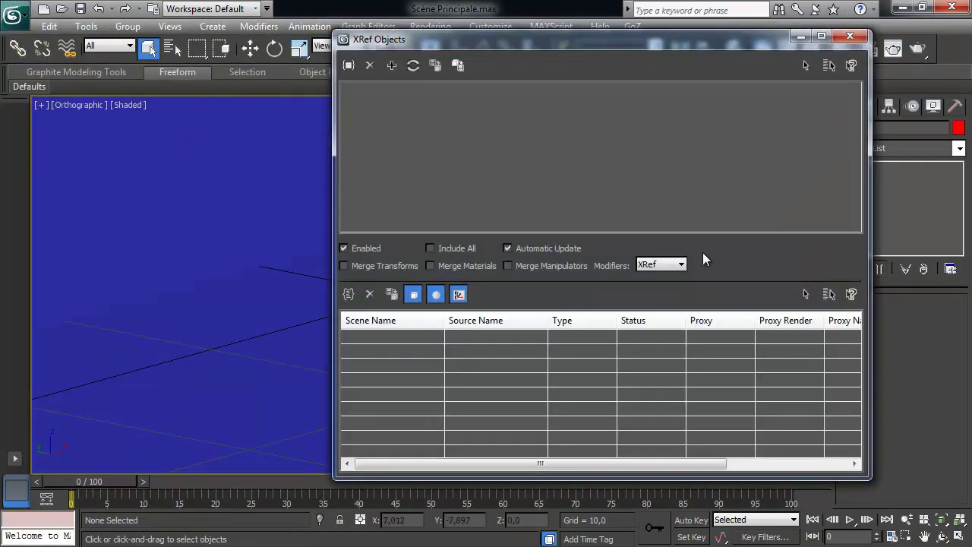
{"action": "left_click_drag", "start_coordinate": [586, 40], "coordinate": [547, 45]}
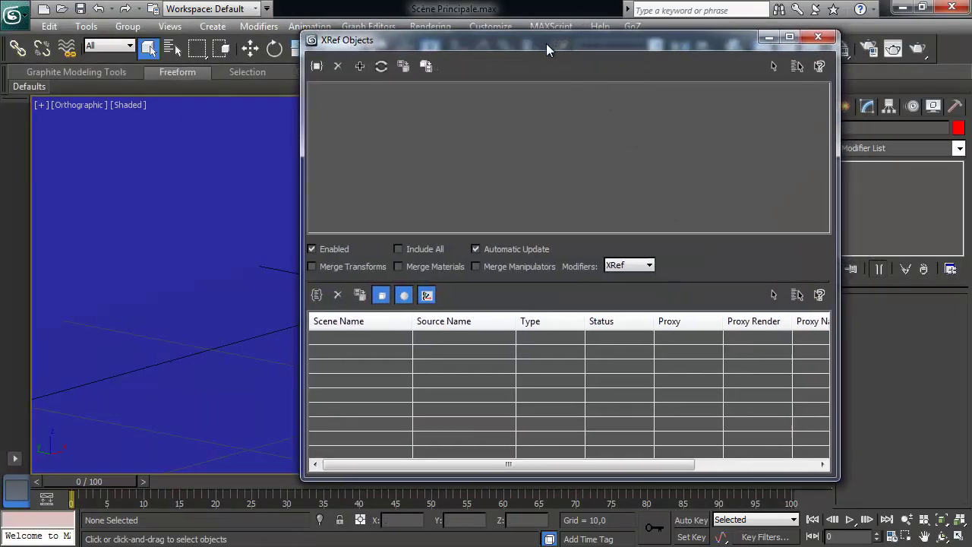
{"action": "left_click", "coordinate": [317, 67]}
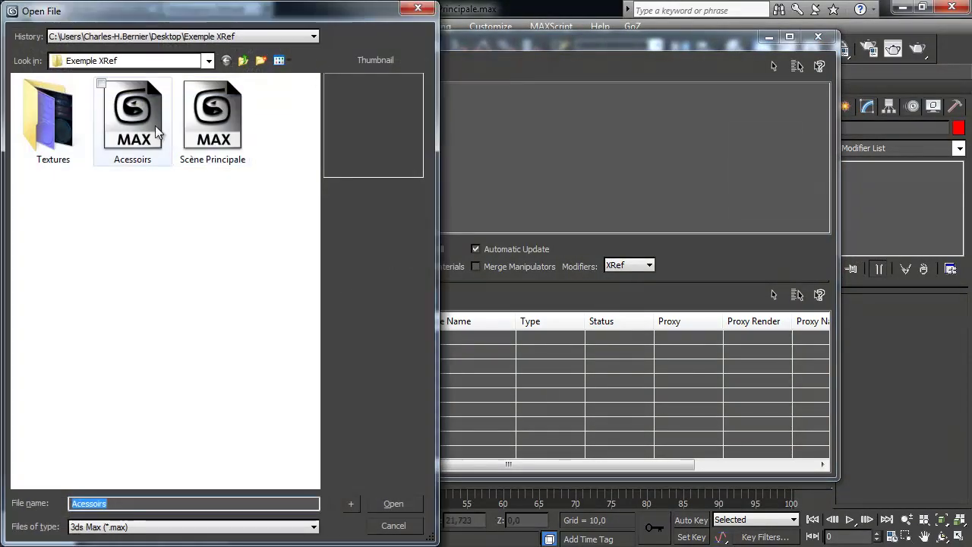
{"action": "left_click", "coordinate": [152, 124]}
{"action": "left_click", "coordinate": [394, 503]}
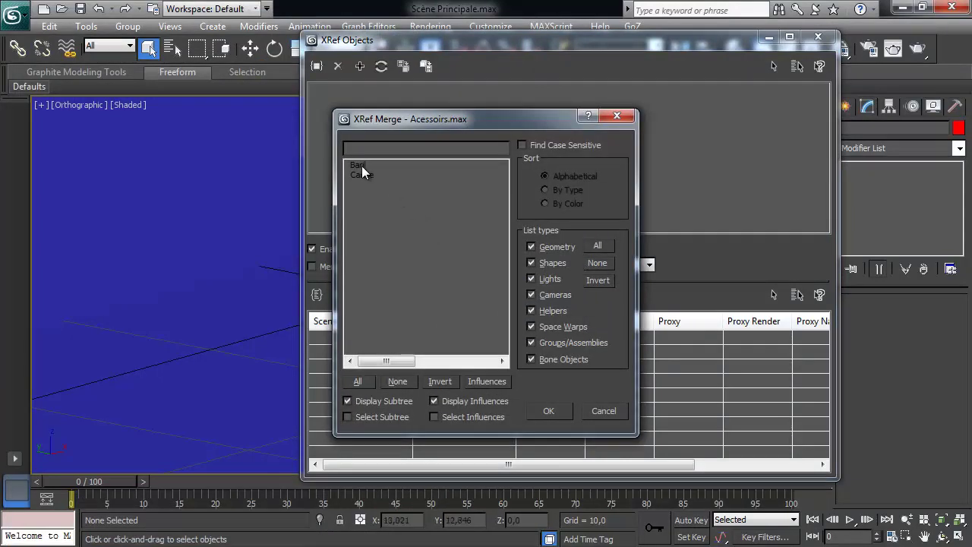
{"action": "left_click", "coordinate": [362, 166]}
{"action": "left_click", "coordinate": [553, 410]}
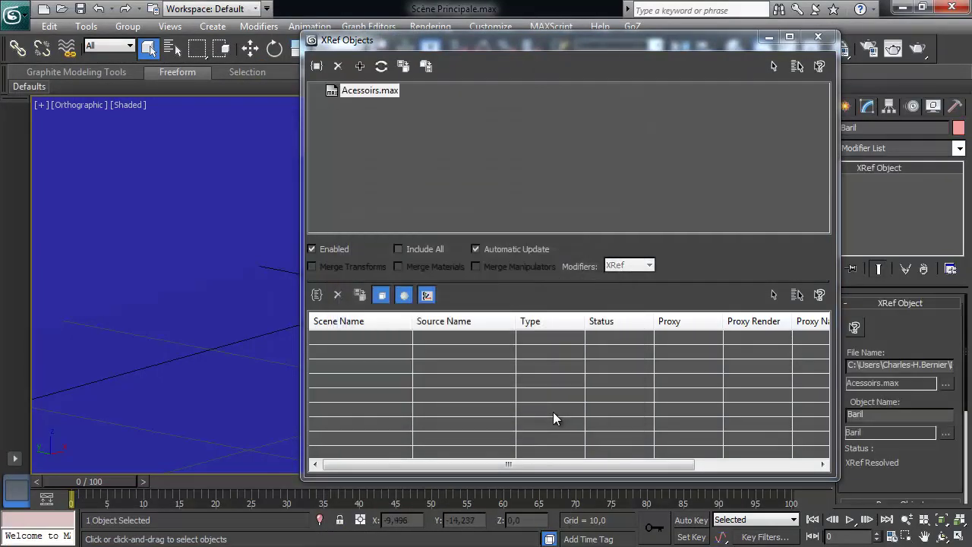
{"action": "left_click", "coordinate": [818, 37]}
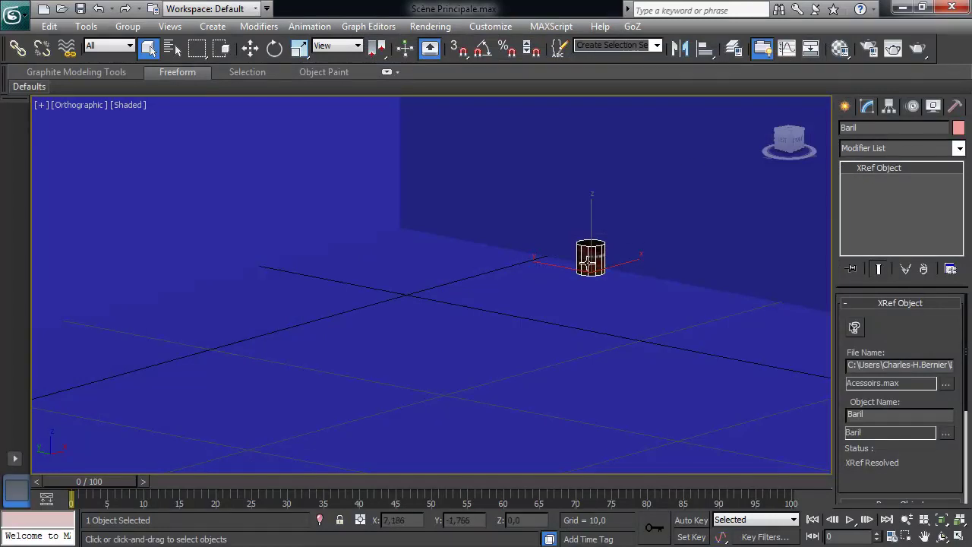
Step: Move the barrel across the floor toward the back corner of the room, keeping it on the ground plane
{"action": "middle_click_drag", "start_coordinate": [619, 260], "coordinate": [545, 234]}
{"action": "scroll", "coordinate": [545, 310], "scroll_direction": "up", "scroll_amount": 5}
{"action": "left_click", "coordinate": [251, 48]}
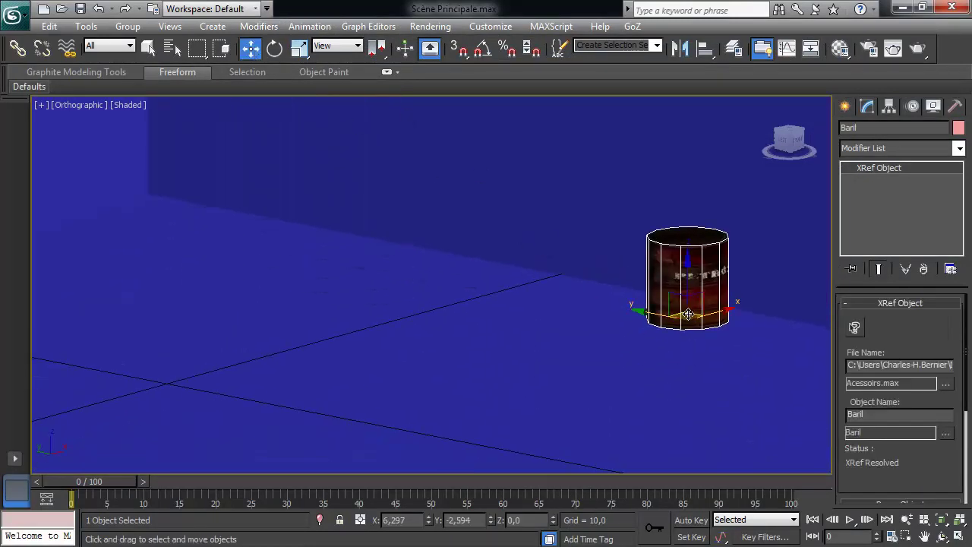
{"action": "left_click_drag", "start_coordinate": [688, 314], "coordinate": [336, 282]}
{"action": "mouse_move", "coordinate": [342, 298]}
{"action": "middle_mouse_down", "text": "alt"}
{"action": "mouse_move", "coordinate": [347, 330]}
{"action": "mouse_move", "coordinate": [282, 315]}
{"action": "mouse_move", "coordinate": [357, 306]}
{"action": "middle_mouse_up", "text": "alt"}
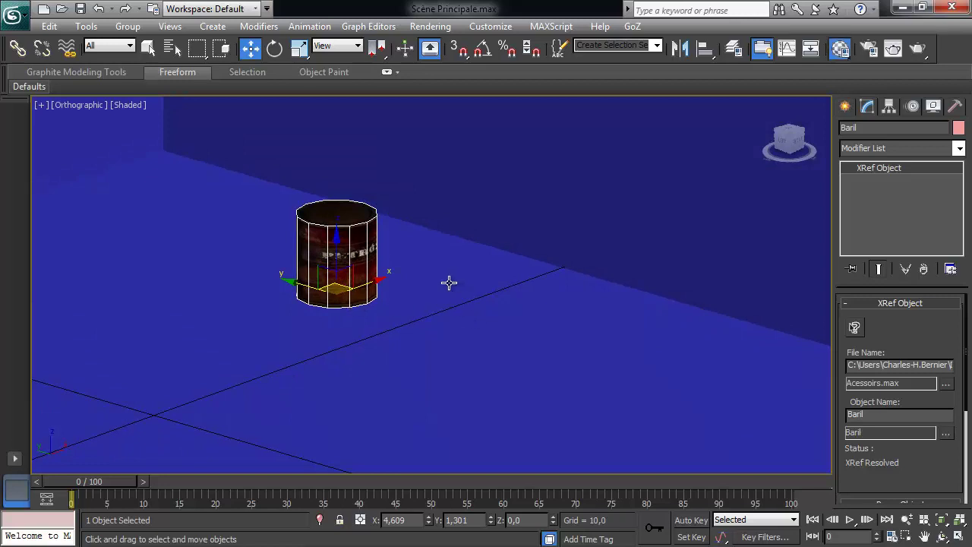
Step: Sample the barrel's material into the first Material Editor slot and examine its XRef parameters
{"action": "key", "text": "m"}
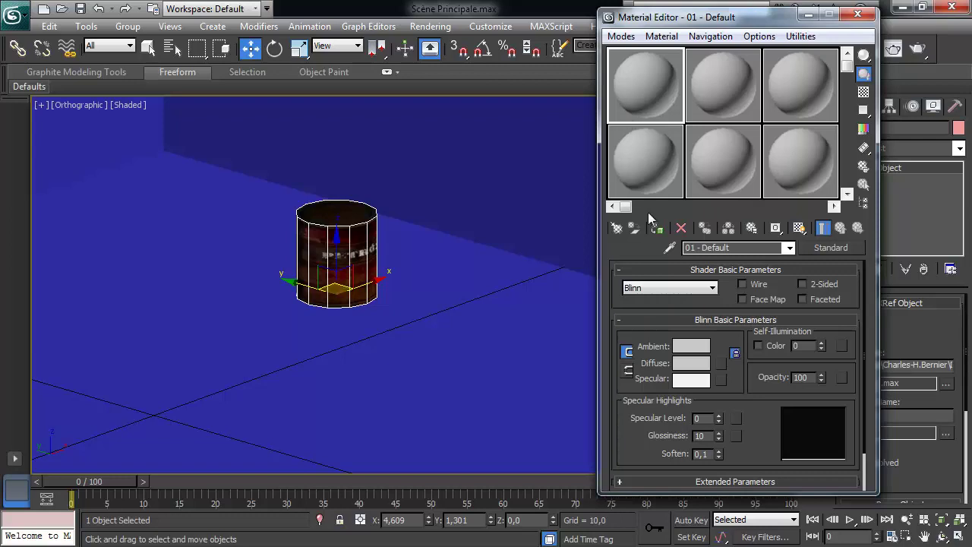
{"action": "left_click", "coordinate": [670, 248]}
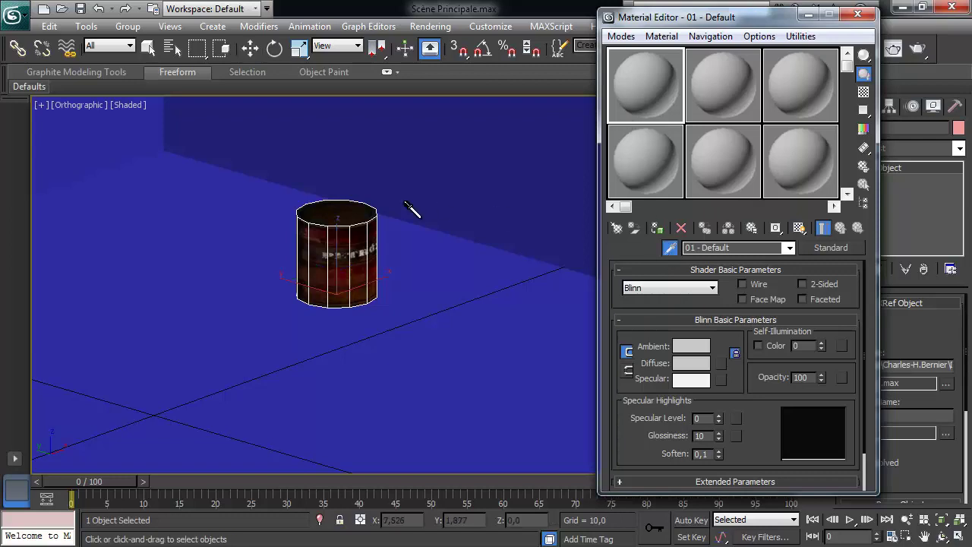
{"action": "left_click", "coordinate": [330, 200]}
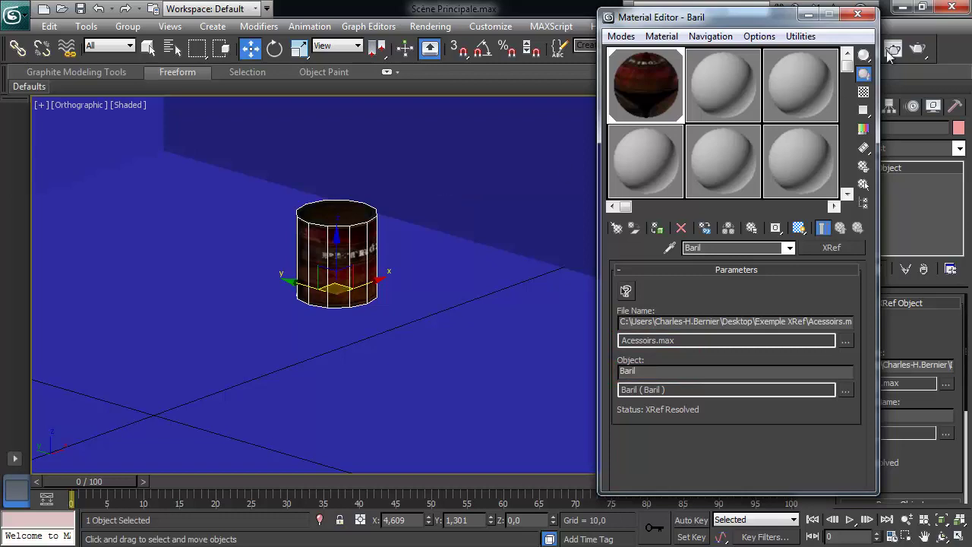
{"action": "left_click", "coordinate": [857, 16]}
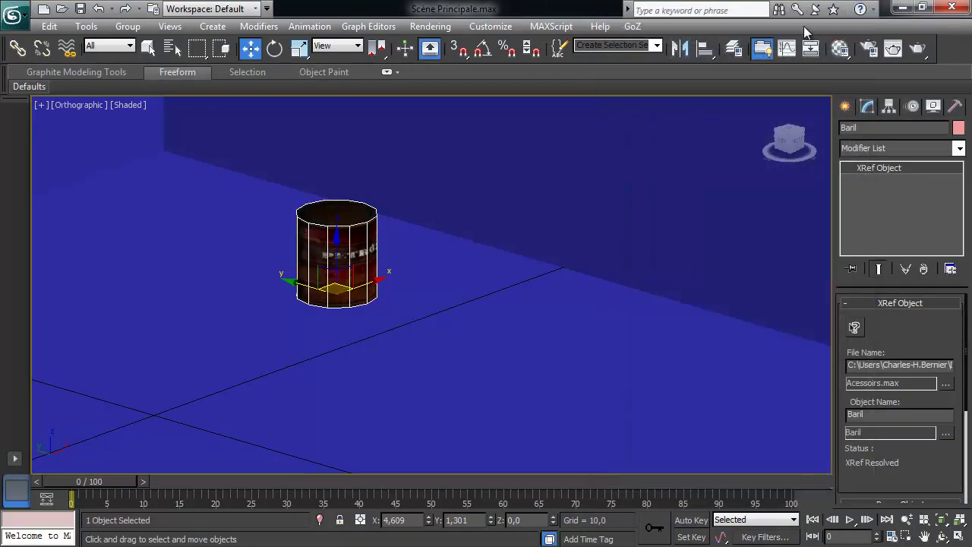
Step: Examine the object, material and controller entries referenced from Acessoirs.max in the XRef Objects manager
{"action": "left_click", "coordinate": [15, 16]}
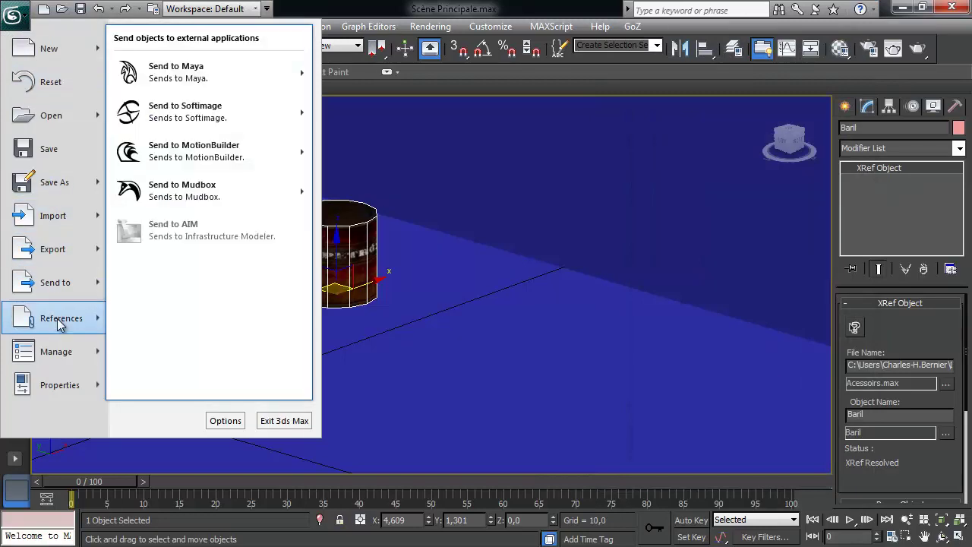
{"action": "mouse_move", "coordinate": [31, 322]}
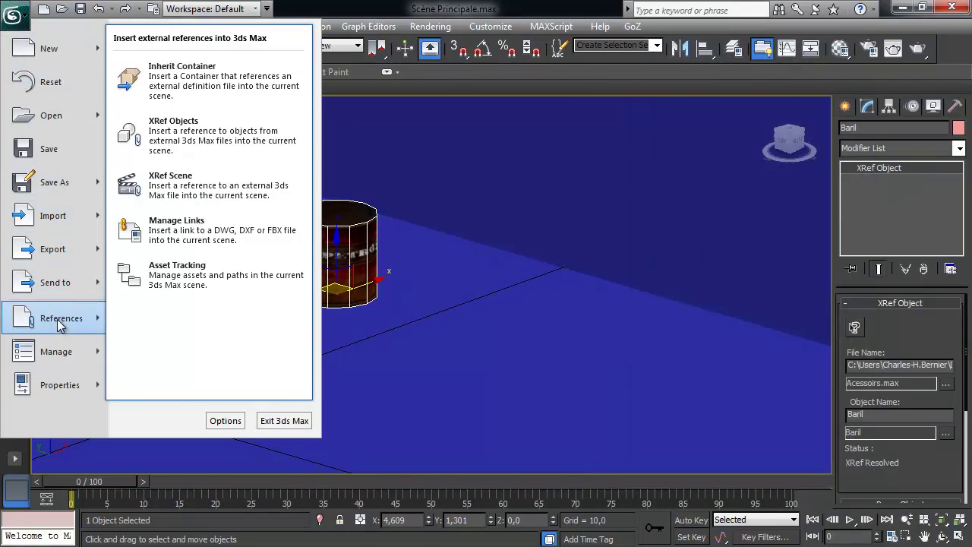
{"action": "left_click", "coordinate": [187, 143]}
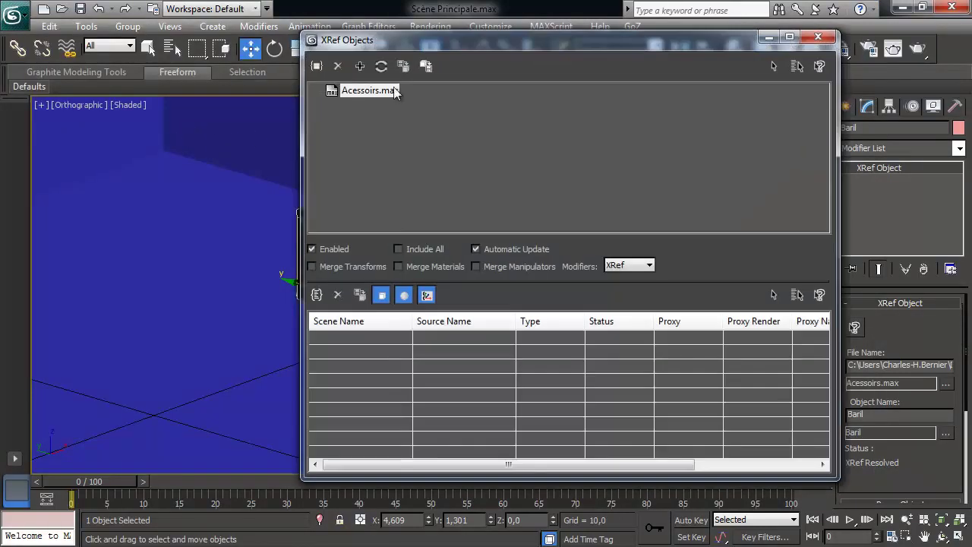
{"action": "left_click_drag", "start_coordinate": [464, 39], "coordinate": [443, 37]}
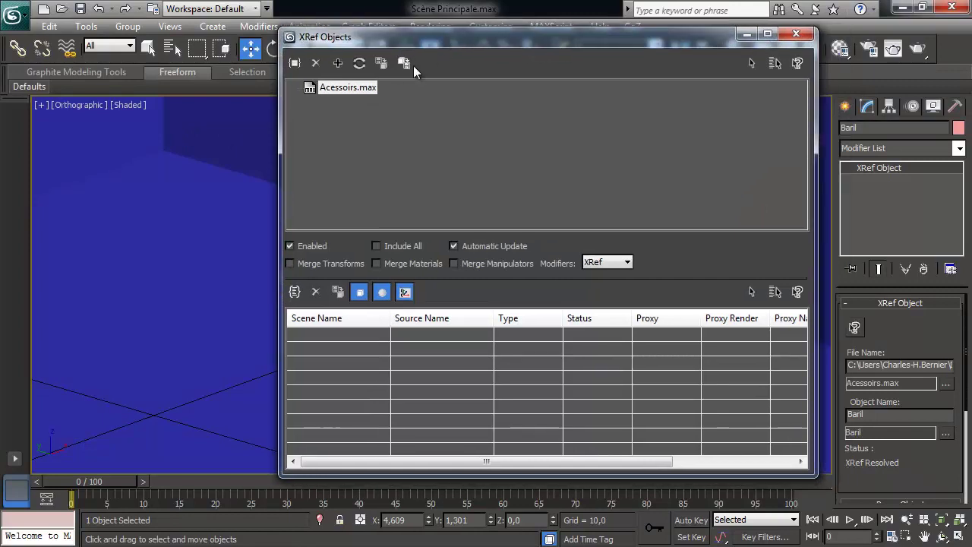
{"action": "left_click", "coordinate": [344, 87]}
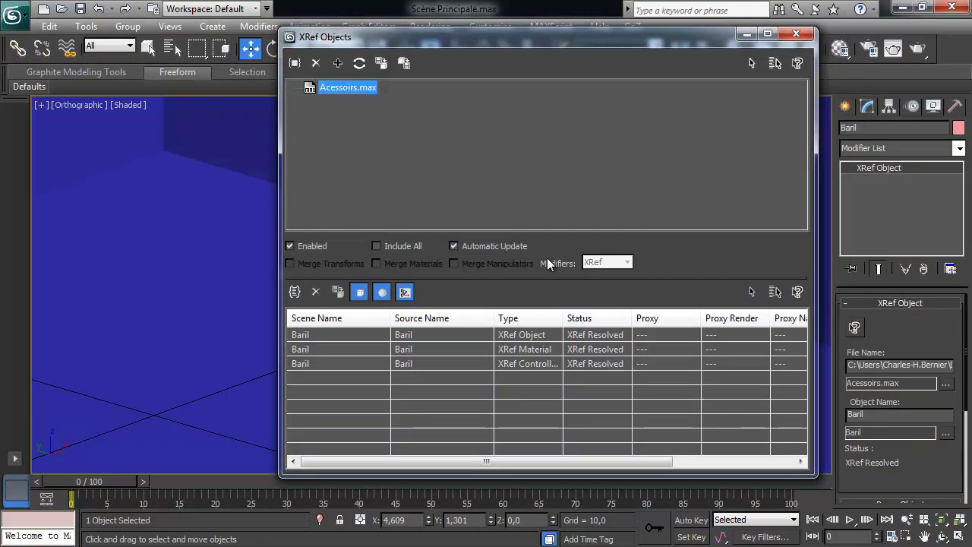
{"action": "left_click", "coordinate": [309, 348]}
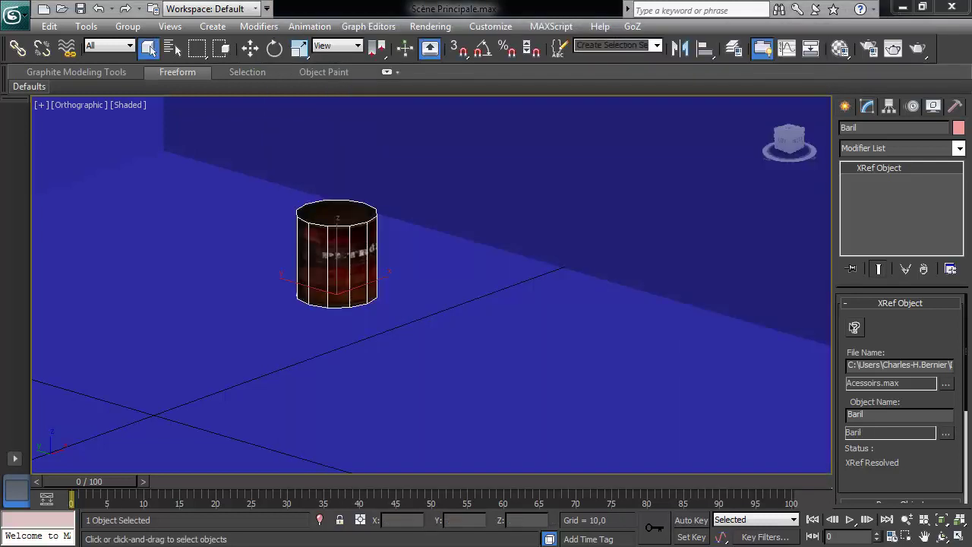
Step: Open Acessoirs.max and replace the diffuse bitmap of the Baril material with Barril_Bleue_D.jpg
{"action": "right_click", "coordinate": [476, 322]}
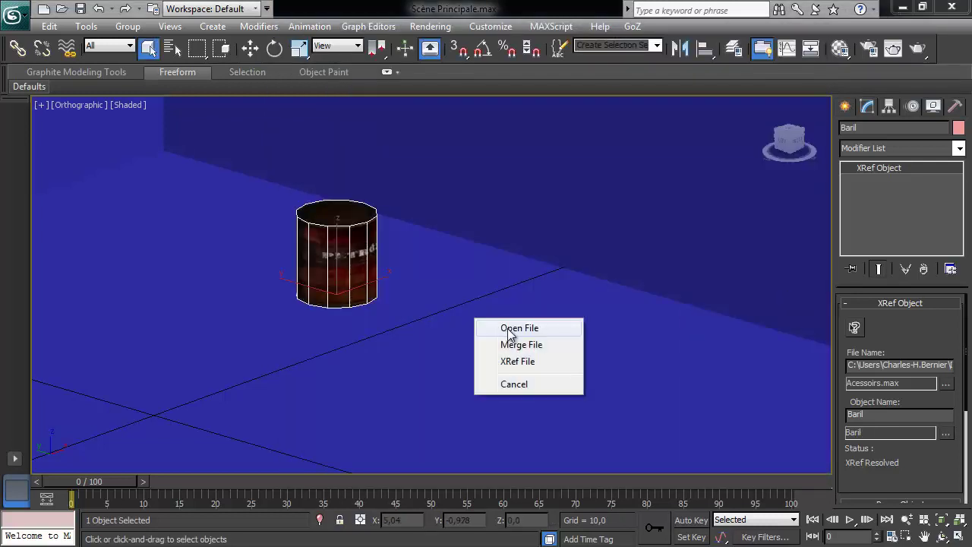
{"action": "left_click", "coordinate": [506, 326]}
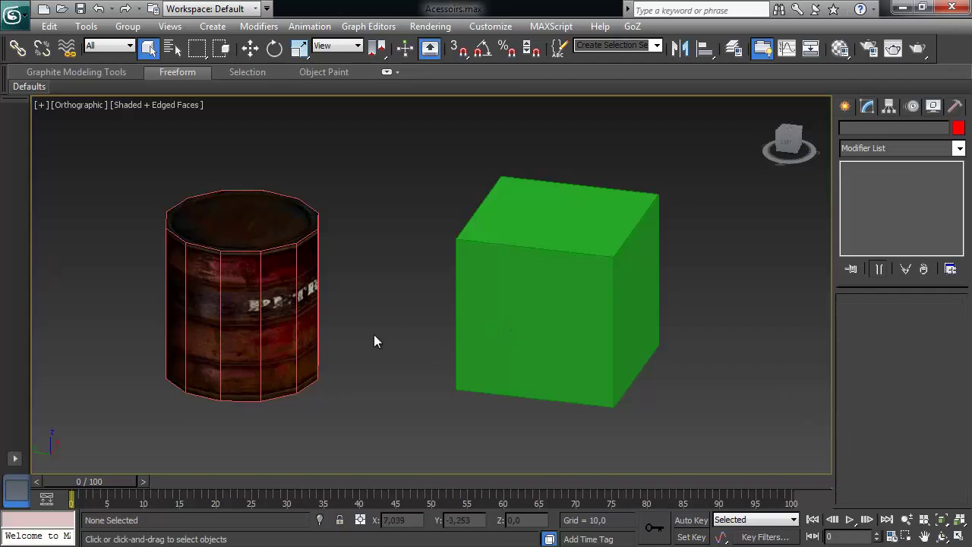
{"action": "left_click", "coordinate": [244, 289]}
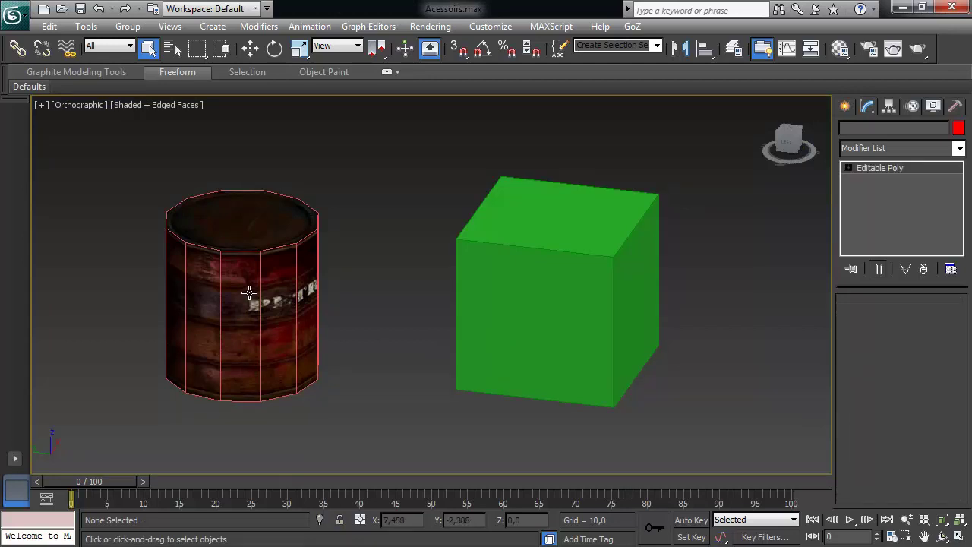
{"action": "key", "text": "m"}
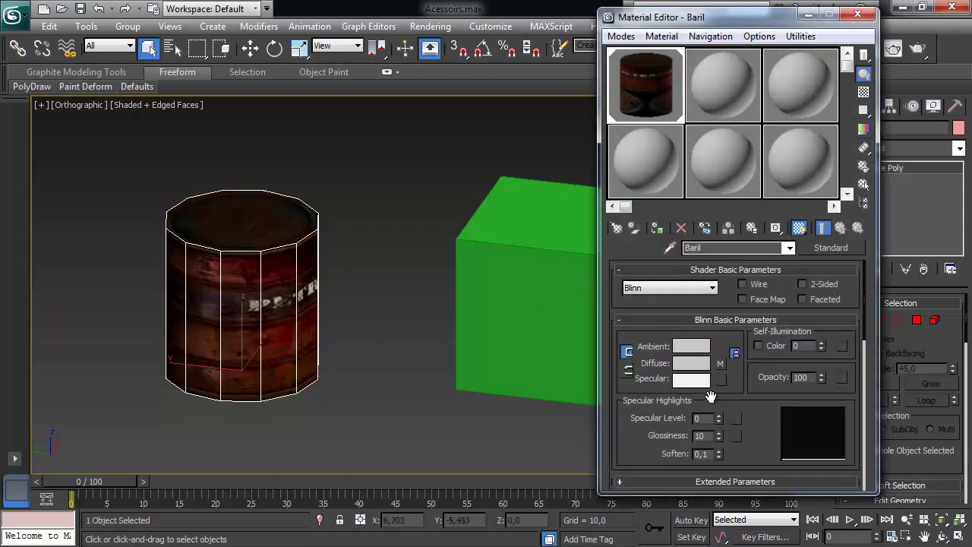
{"action": "left_click", "coordinate": [722, 364]}
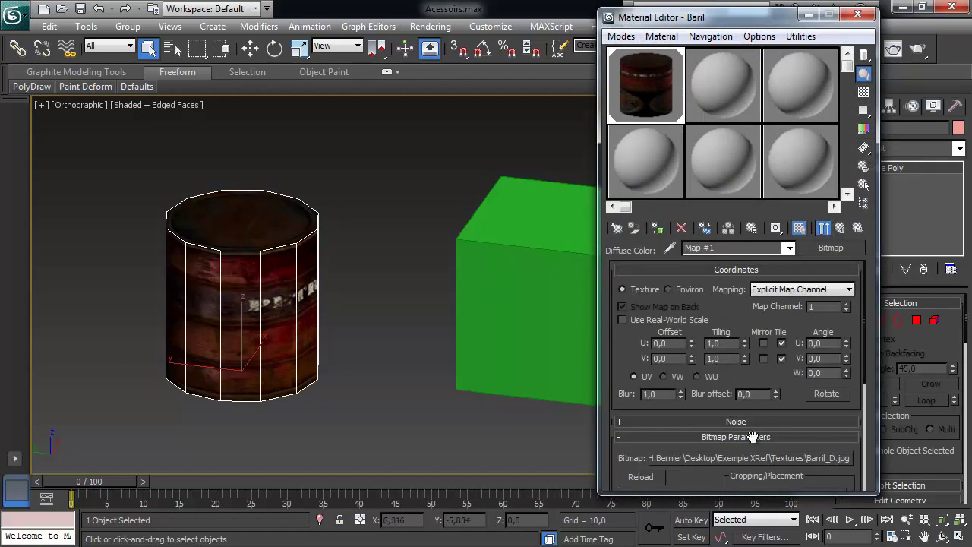
{"action": "left_click", "coordinate": [765, 459]}
{"action": "left_click", "coordinate": [586, 110]}
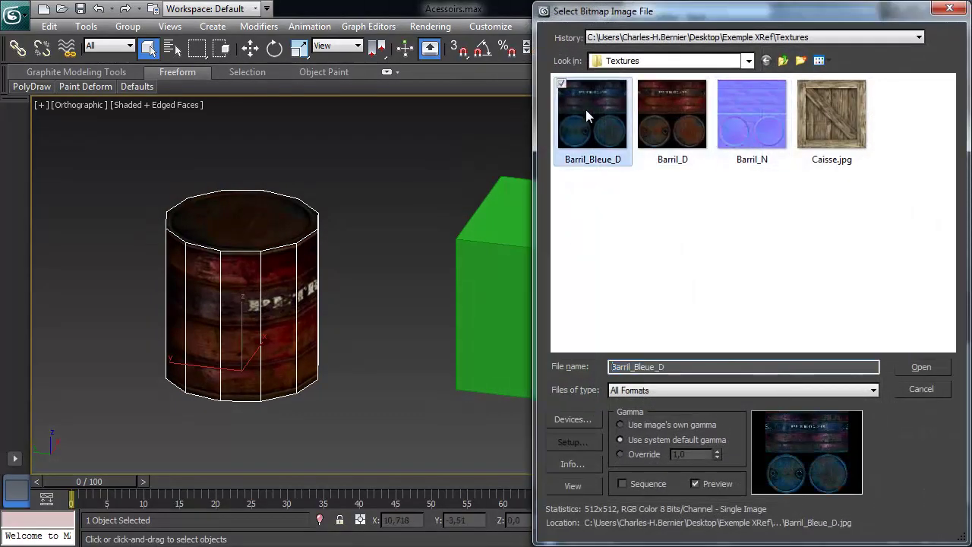
{"action": "left_click", "coordinate": [920, 368]}
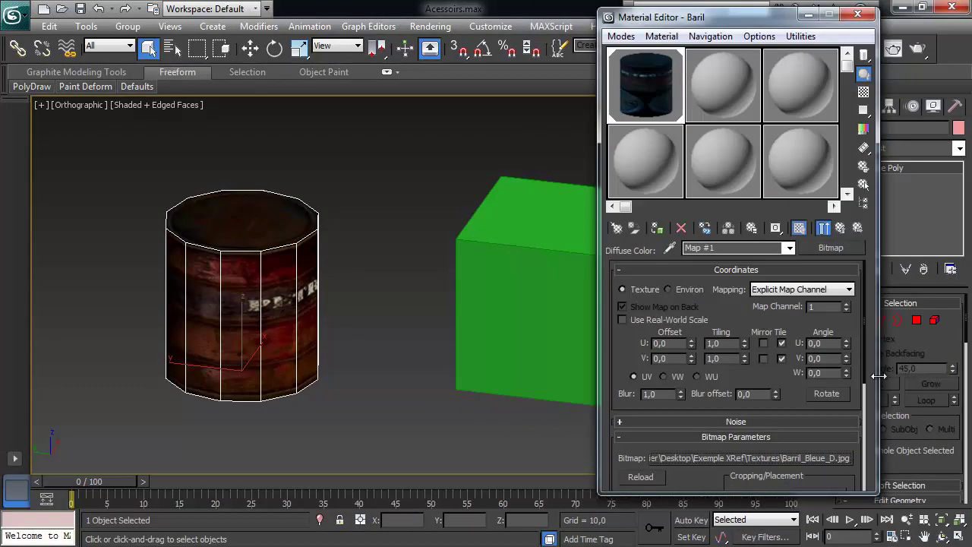
{"action": "key", "text": "m"}
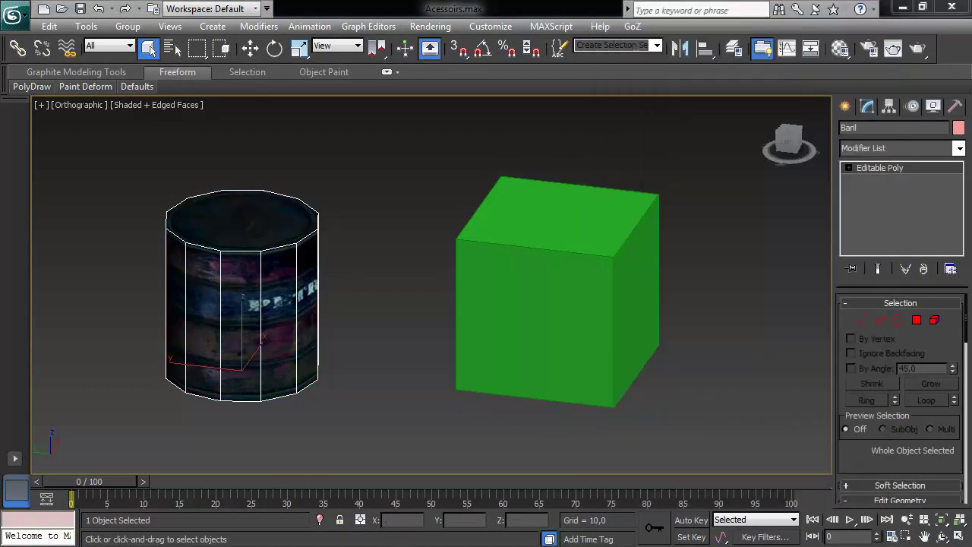
Step: Reopen Scène Principale.max and examine the referenced barrel's texture up close in the room
{"action": "left_click_drag", "start_coordinate": [365, 180], "coordinate": [367, 179]}
{"action": "left_click", "coordinate": [393, 184]}
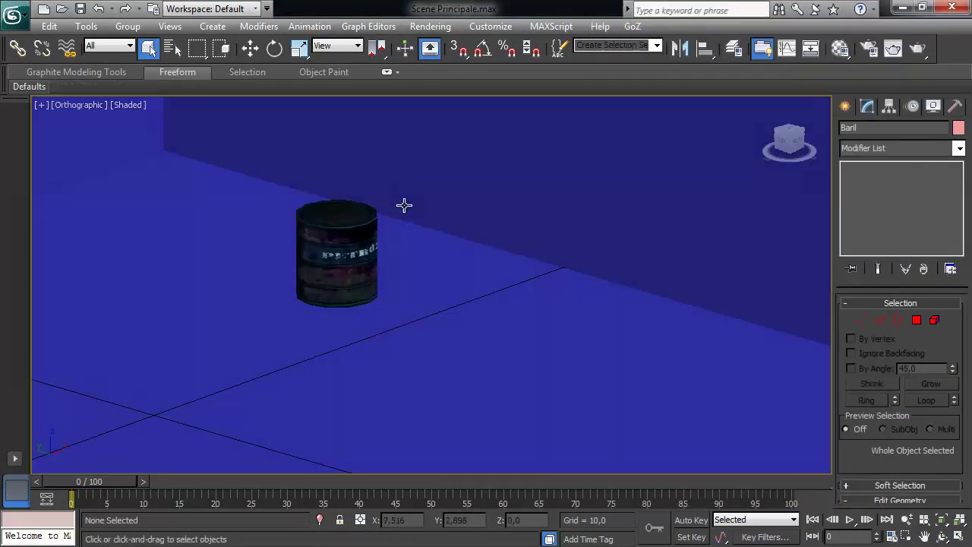
{"action": "left_click", "coordinate": [359, 259]}
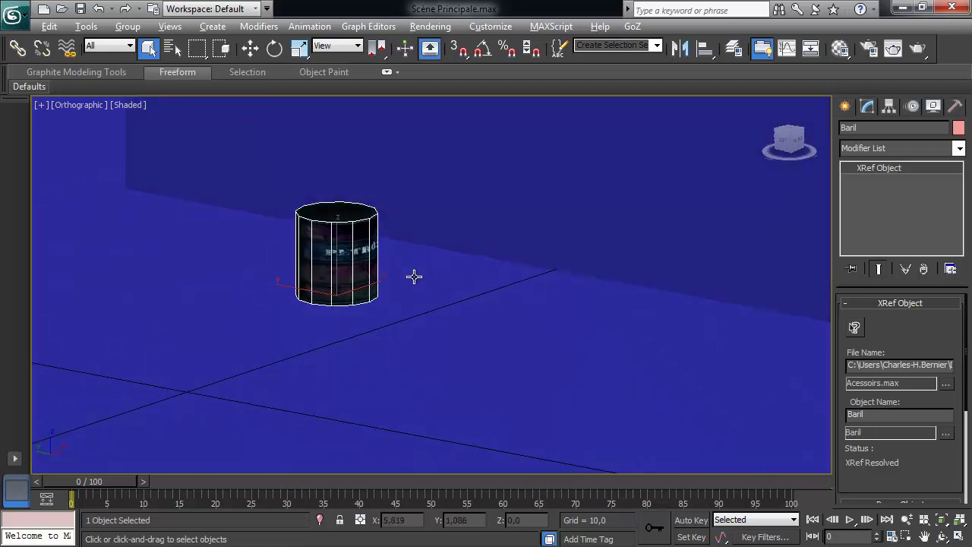
{"action": "scroll", "coordinate": [415, 275], "scroll_direction": "up", "scroll_amount": 3}
{"action": "middle_click_drag", "start_coordinate": [415, 275], "coordinate": [496, 310]}
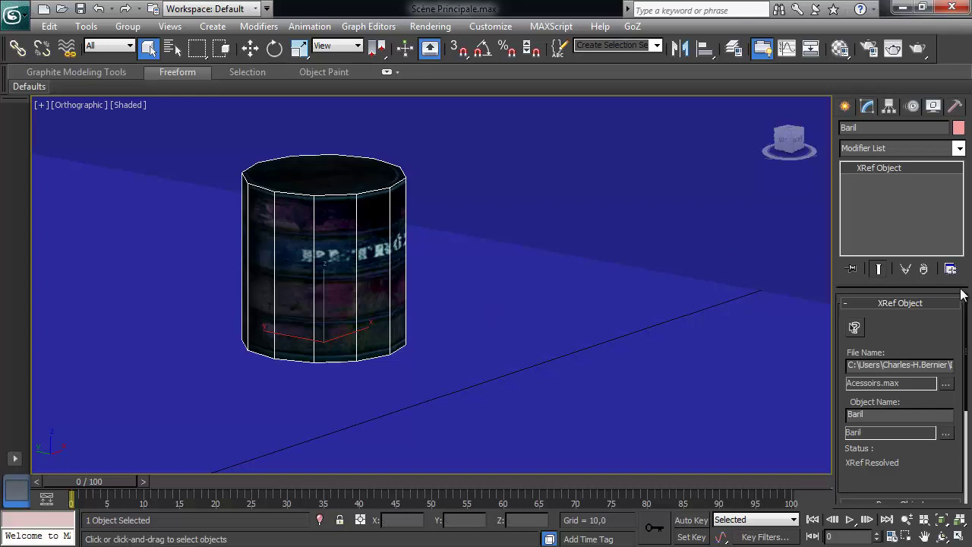
{"action": "middle_click_drag", "start_coordinate": [767, 368], "coordinate": [620, 370]}
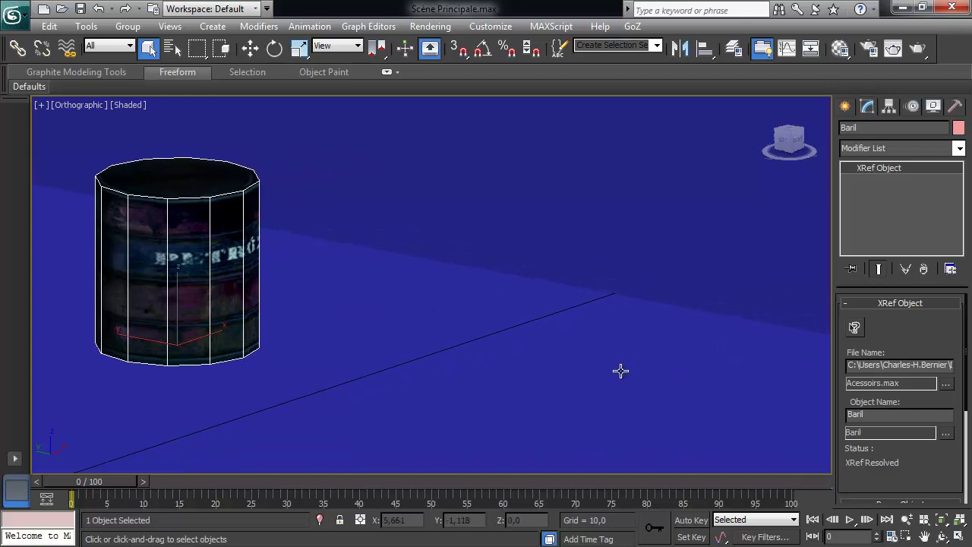
{"action": "left_click", "coordinate": [610, 284]}
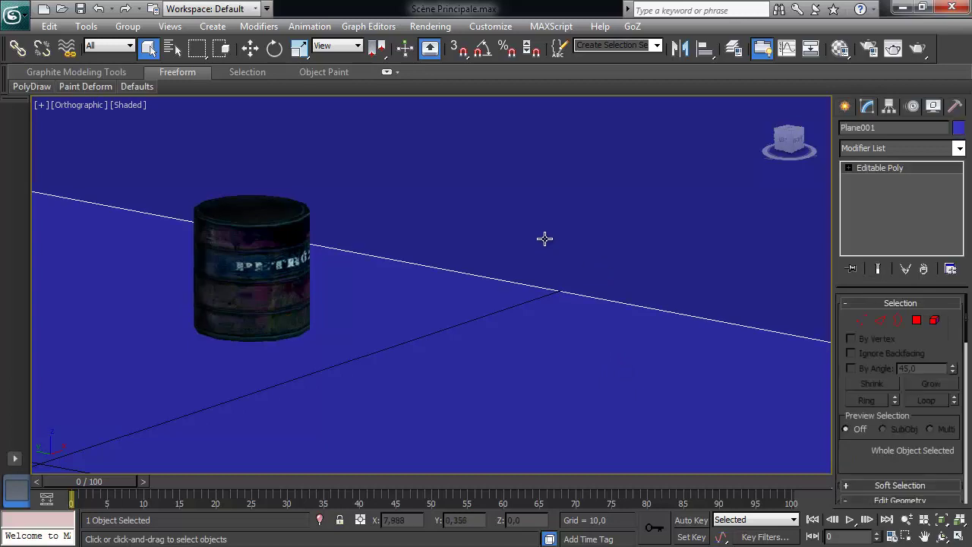
Step: Reference the Caisse object from Acessoirs.max into the scene as an XRef object
{"action": "left_click", "coordinate": [23, 21]}
{"action": "mouse_move", "coordinate": [40, 283]}
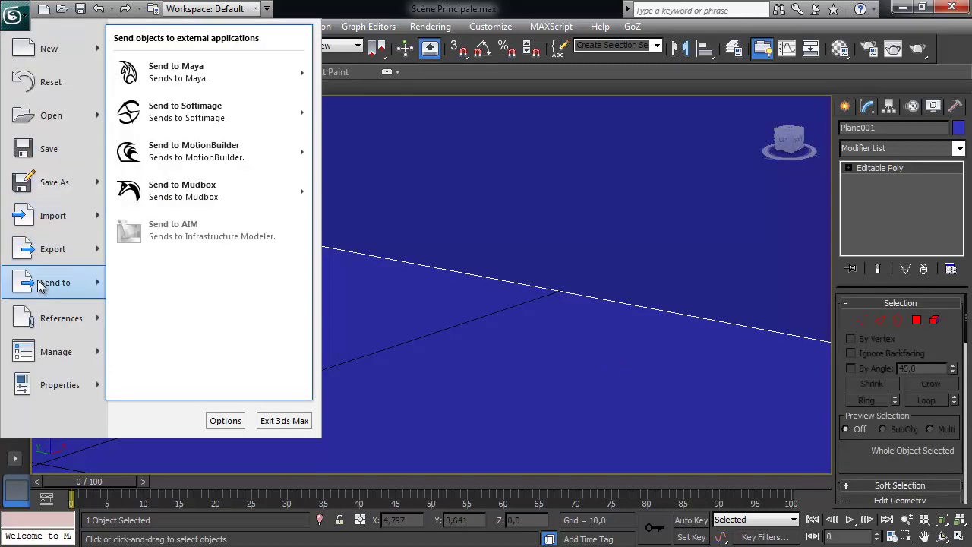
{"action": "mouse_move", "coordinate": [30, 319]}
{"action": "left_click", "coordinate": [186, 124]}
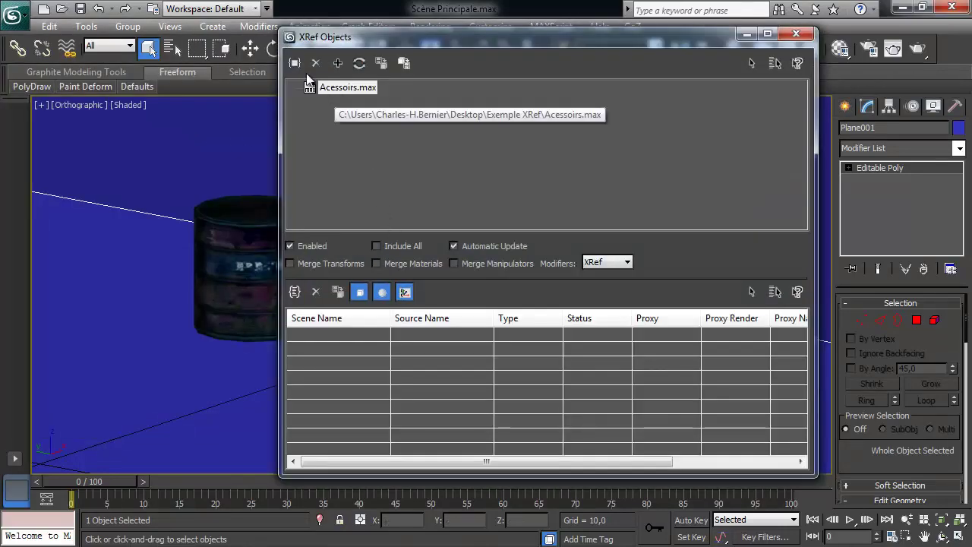
{"action": "left_click", "coordinate": [295, 63]}
{"action": "double_click", "coordinate": [142, 123]}
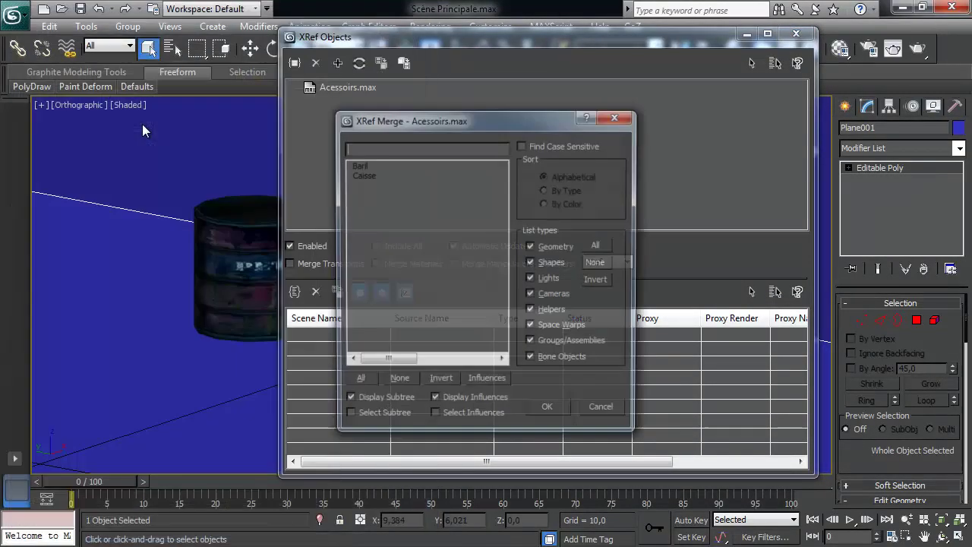
{"action": "left_click", "coordinate": [364, 175]}
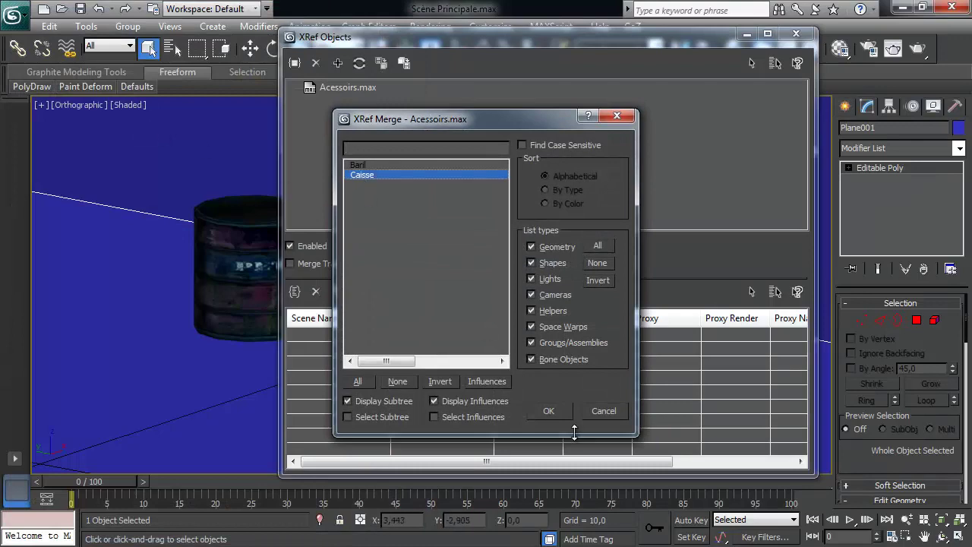
{"action": "left_click", "coordinate": [552, 408]}
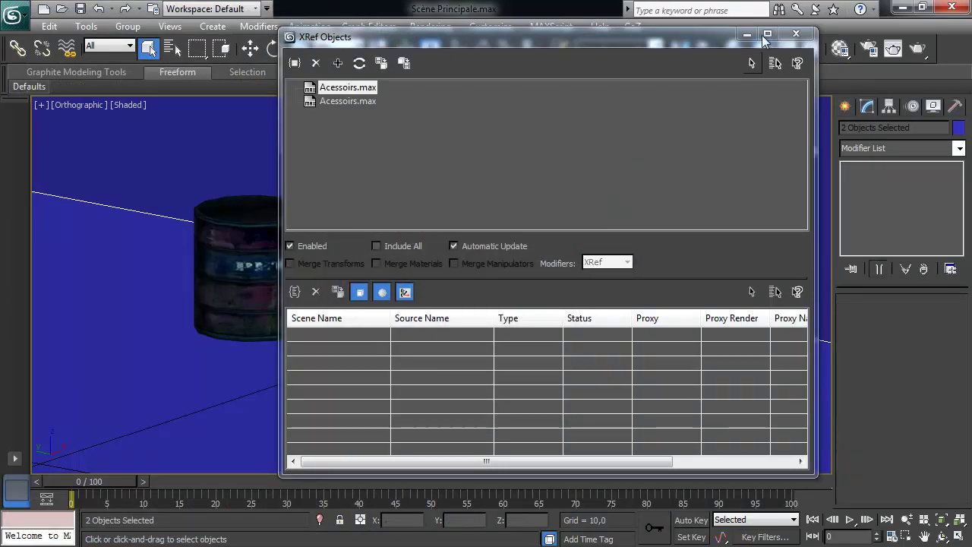
{"action": "left_click", "coordinate": [796, 33]}
Step: Move the referenced Caisse box across the floor closer to the barrel, then deselect it and return to the selection tool
{"action": "scroll", "coordinate": [531, 270], "scroll_direction": "down", "scroll_amount": 5}
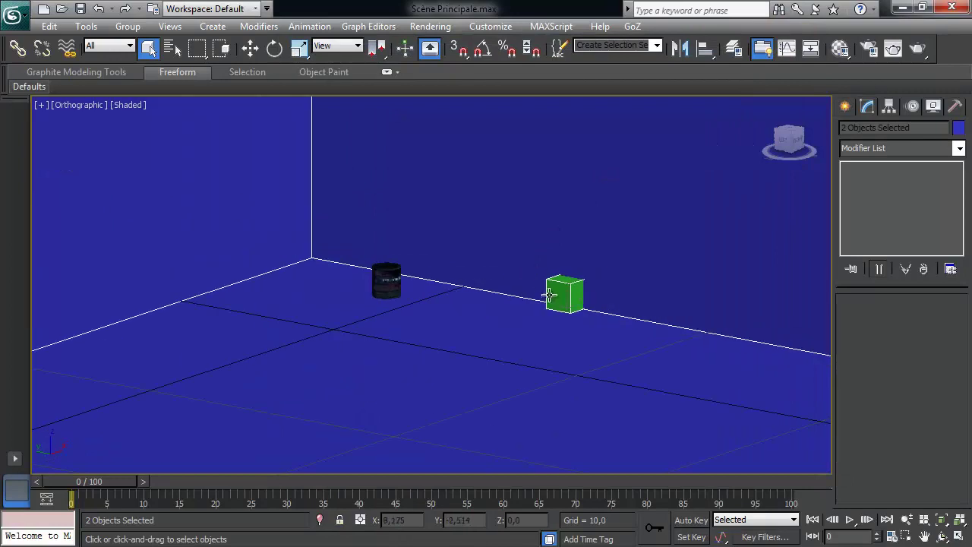
{"action": "left_click", "coordinate": [553, 296]}
{"action": "key", "text": "w"}
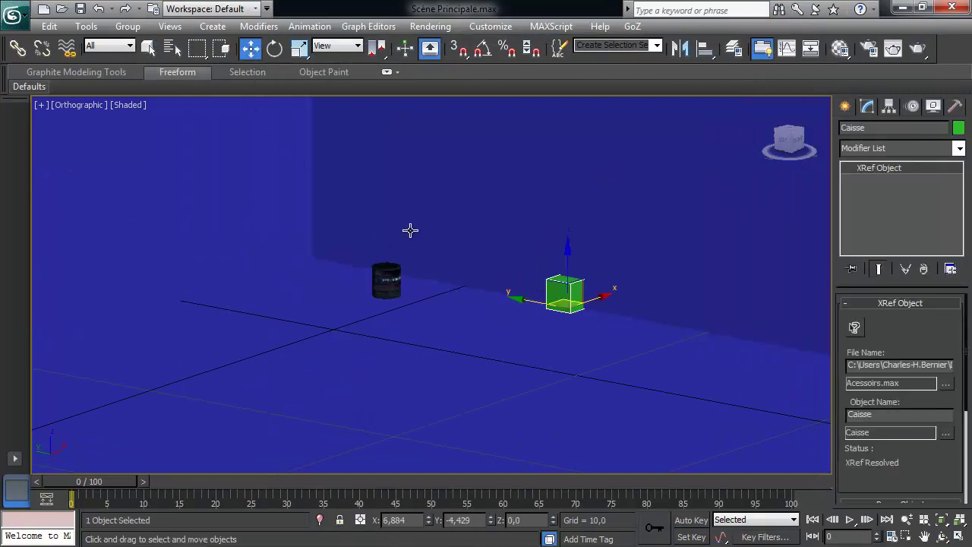
{"action": "middle_click_drag", "start_coordinate": [407, 228], "coordinate": [395, 266], "text": "alt"}
{"action": "left_click_drag", "start_coordinate": [544, 288], "coordinate": [472, 262]}
{"action": "middle_click_drag", "start_coordinate": [472, 262], "coordinate": [497, 228], "text": "alt"}
{"action": "scroll", "coordinate": [494, 243], "scroll_direction": "up", "scroll_amount": 5}
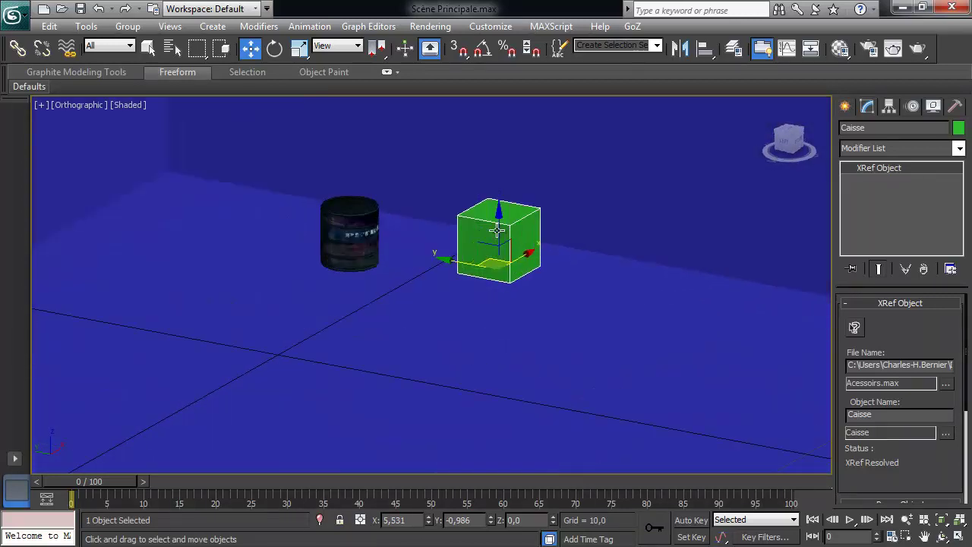
{"action": "middle_click_drag", "start_coordinate": [478, 278], "coordinate": [480, 285], "text": "alt"}
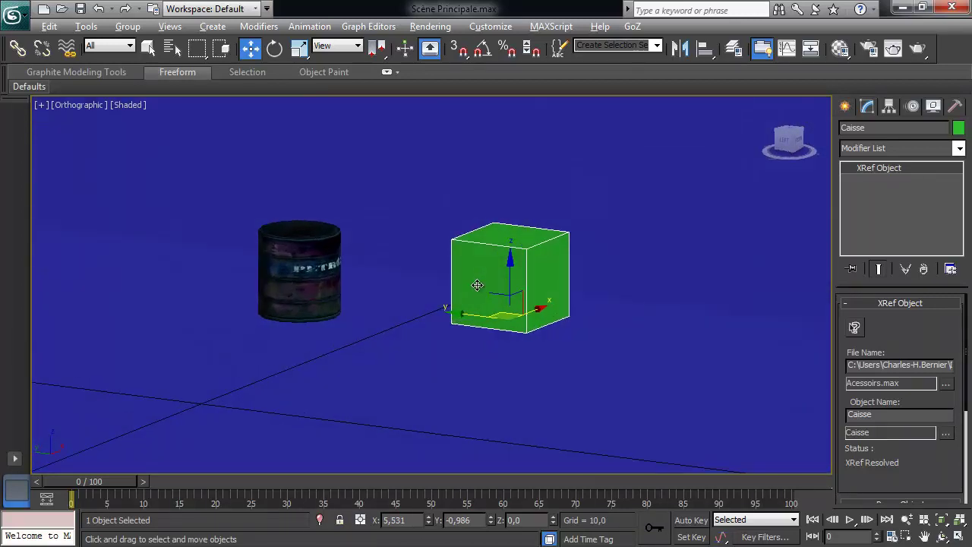
{"action": "left_click", "coordinate": [681, 320]}
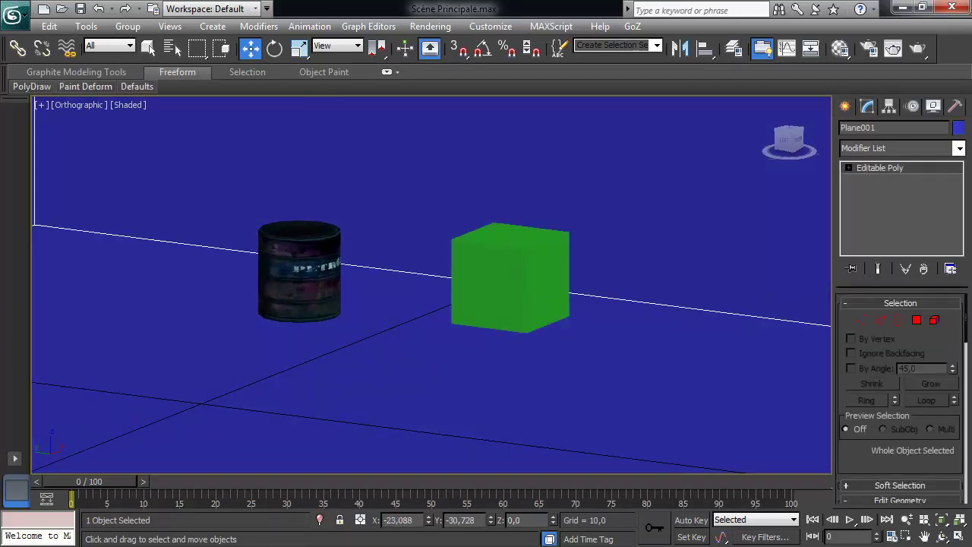
{"action": "left_click", "coordinate": [148, 48]}
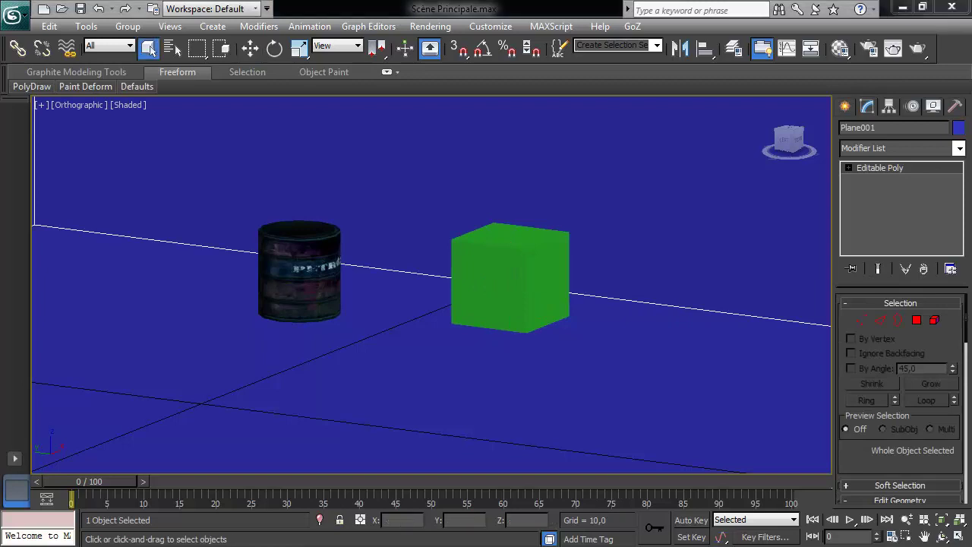
Step: Save the main scene, open Acessoirs.max and examine the source Caisse box beside the barrel
{"action": "left_click_drag", "start_coordinate": [393, 348], "coordinate": [373, 346]}
{"action": "left_click", "coordinate": [404, 355]}
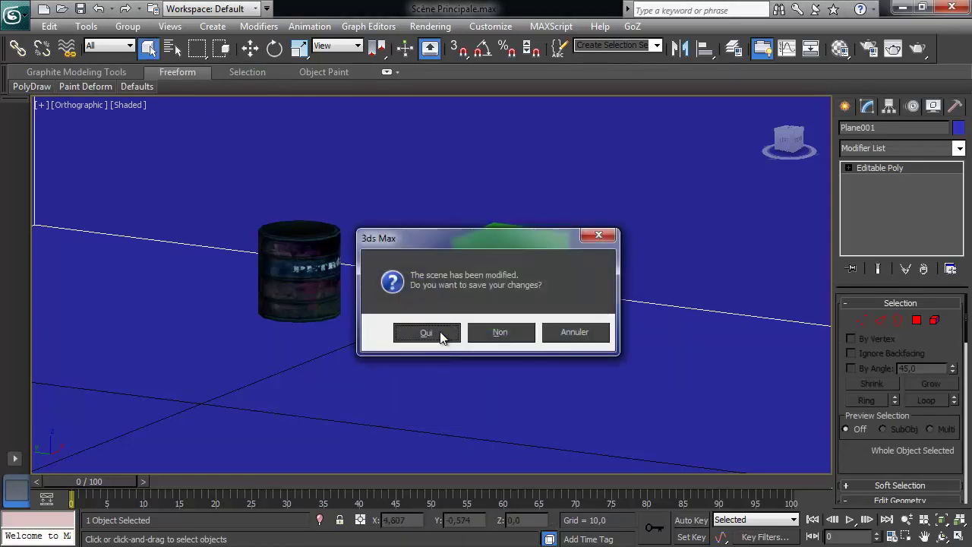
{"action": "left_click", "coordinate": [426, 333]}
{"action": "left_click", "coordinate": [524, 336]}
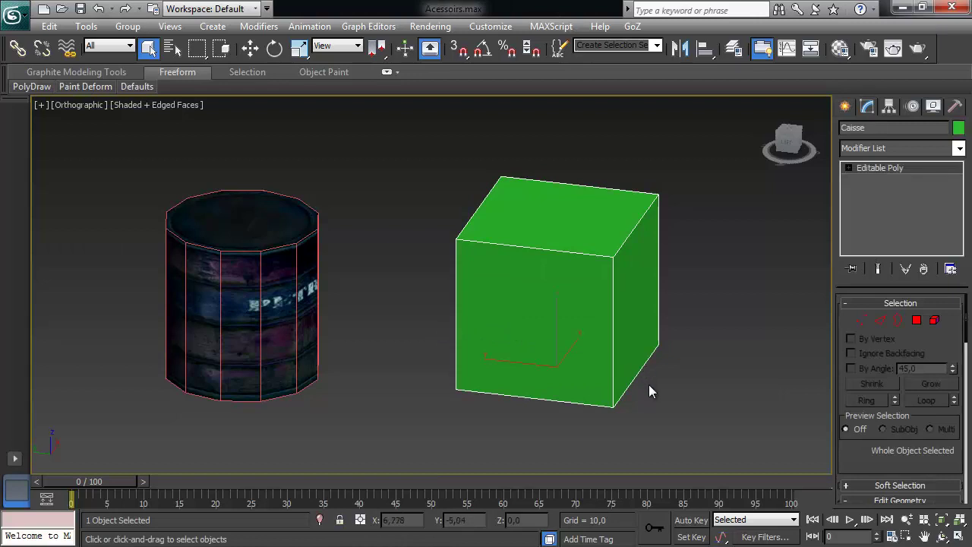
{"action": "mouse_move", "coordinate": [649, 385]}
{"action": "middle_mouse_down", "text": "alt"}
{"action": "mouse_move", "coordinate": [640, 392]}
{"action": "mouse_move", "coordinate": [631, 363]}
{"action": "mouse_move", "coordinate": [634, 375]}
{"action": "middle_mouse_up", "text": "alt"}
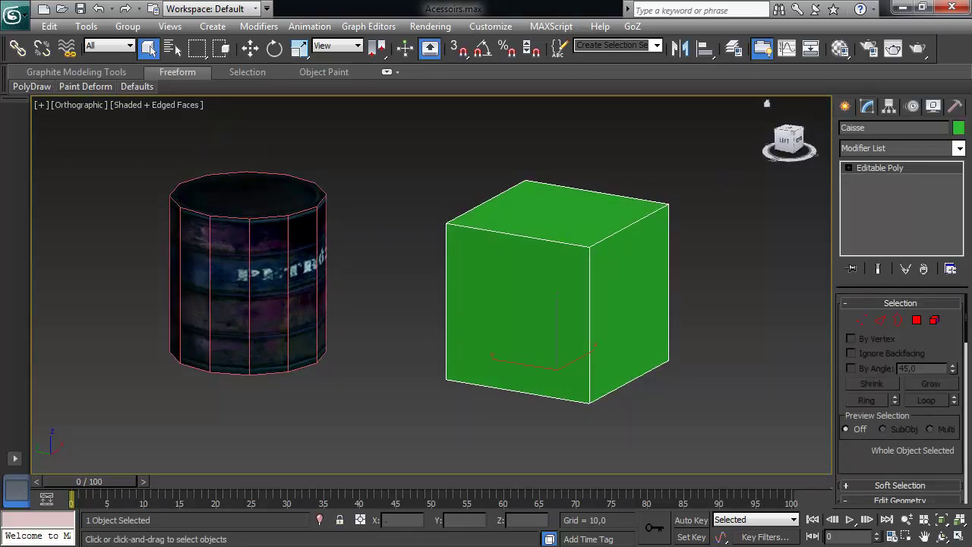
Step: Reopen Scène Principale.max without saving changes and examine the referenced Caisse box
{"action": "left_click_drag", "start_coordinate": [462, 223], "coordinate": [372, 181]}
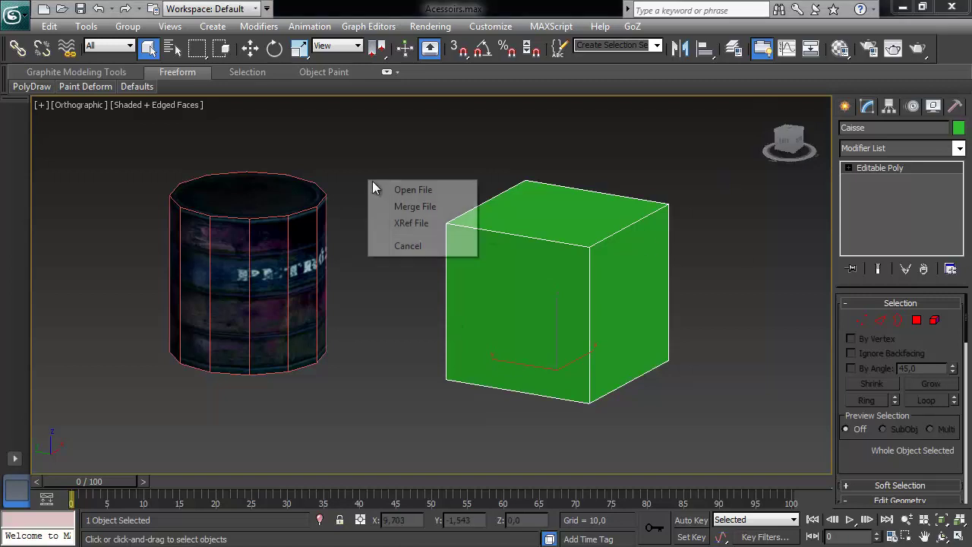
{"action": "left_click", "coordinate": [410, 190]}
{"action": "left_click", "coordinate": [501, 331]}
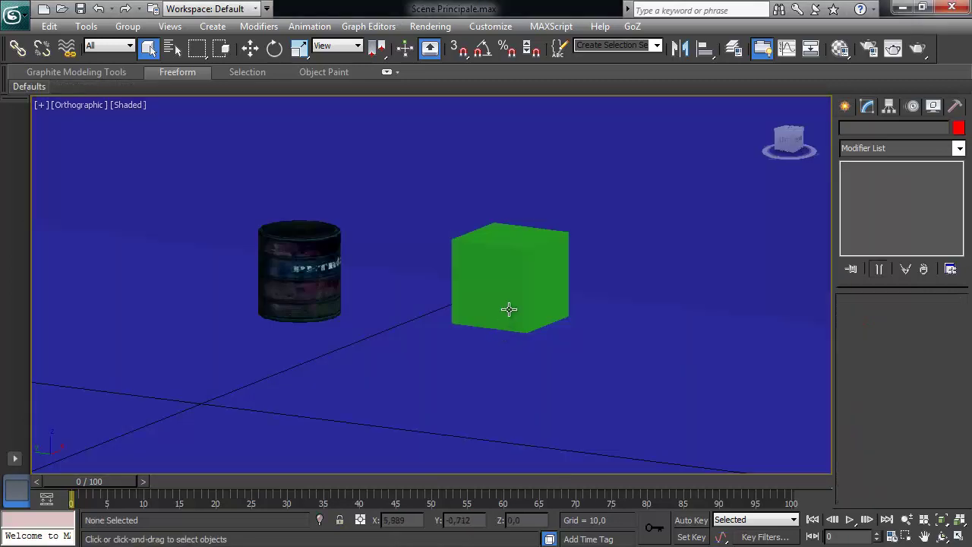
{"action": "left_click", "coordinate": [546, 306]}
{"action": "mouse_move", "coordinate": [547, 307]}
{"action": "middle_mouse_down", "text": "alt"}
{"action": "mouse_move", "coordinate": [525, 330]}
{"action": "mouse_move", "coordinate": [532, 317]}
{"action": "middle_mouse_up", "text": "alt"}
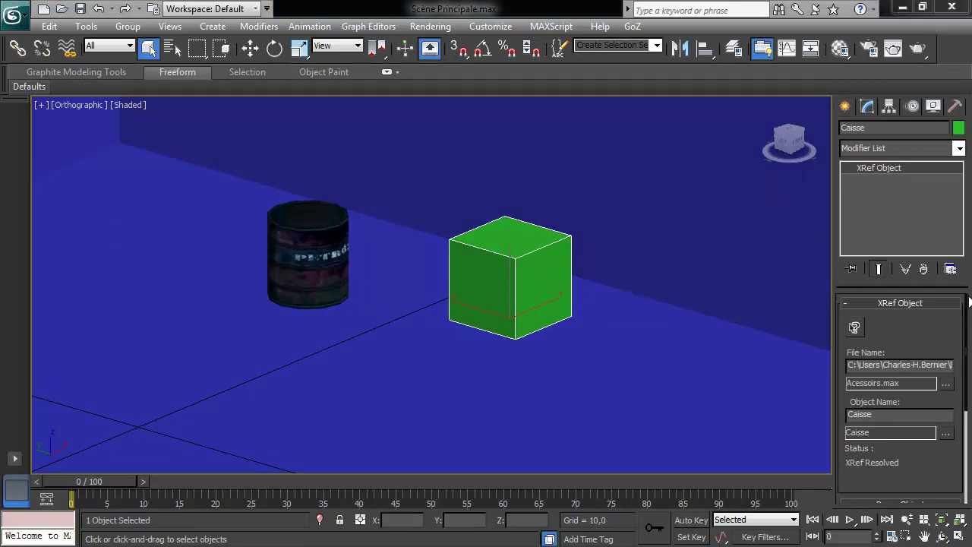
Step: Open Acessoirs.max without saving the main scene and assign the wooden crate material to the Caisse box
{"action": "left_click_drag", "start_coordinate": [702, 379], "coordinate": [627, 352]}
{"action": "left_click", "coordinate": [647, 362]}
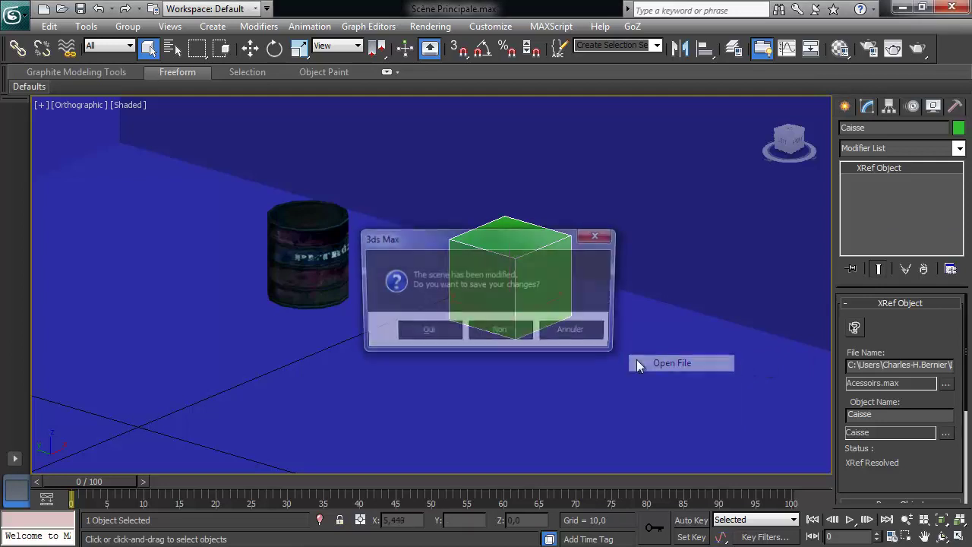
{"action": "left_click", "coordinate": [500, 333]}
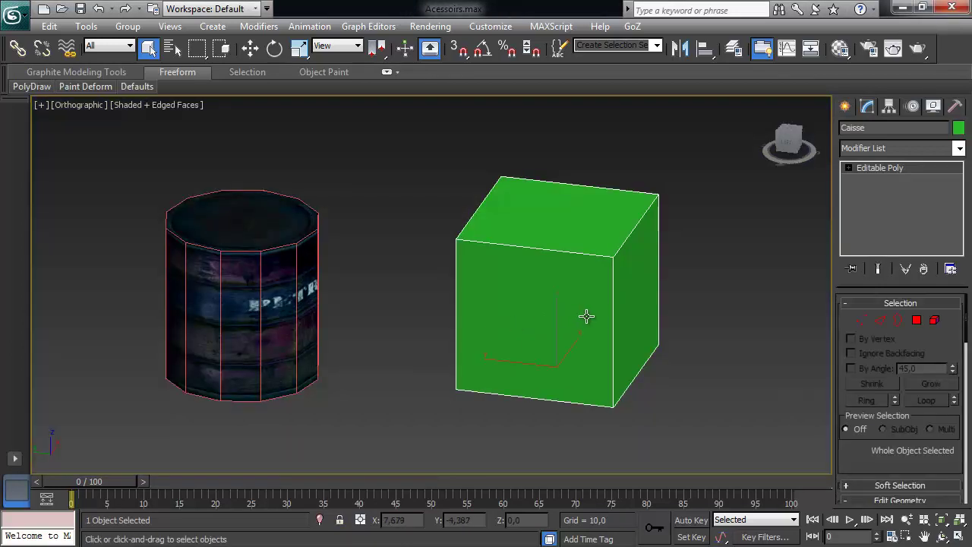
{"action": "key", "text": "m"}
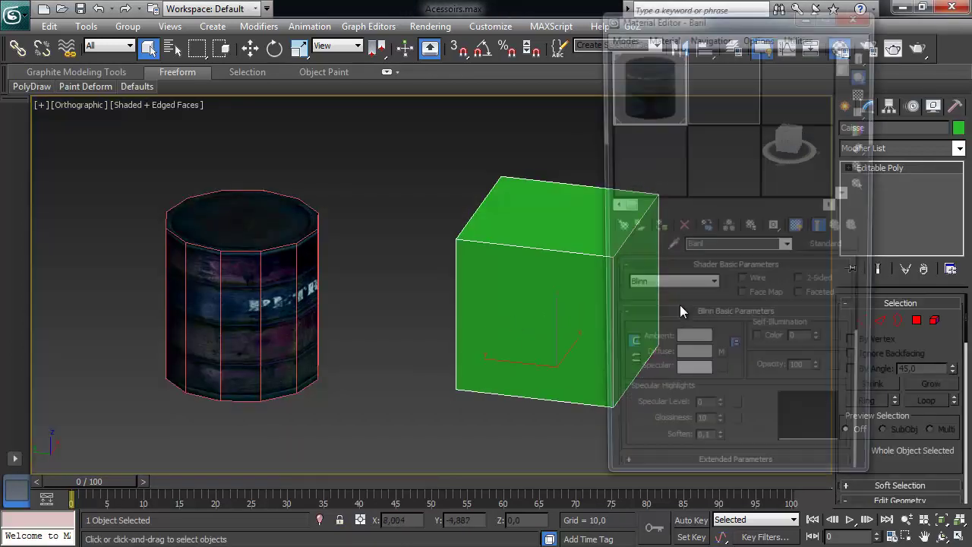
{"action": "scroll", "coordinate": [847, 85], "scroll_direction": "down", "scroll_amount": 2}
{"action": "scroll", "coordinate": [847, 85], "scroll_direction": "down", "scroll_amount": 2}
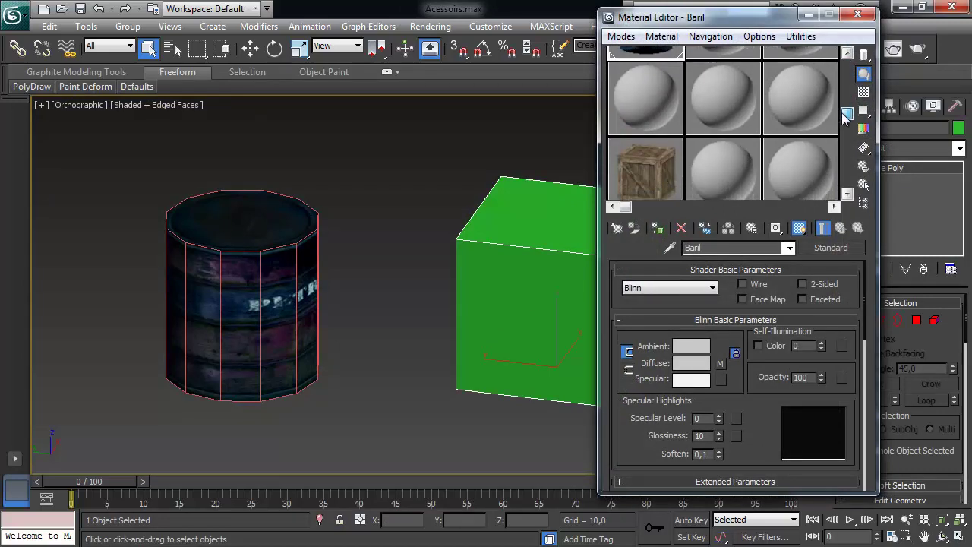
{"action": "left_click_drag", "start_coordinate": [760, 17], "coordinate": [841, 19]}
{"action": "left_click_drag", "start_coordinate": [725, 176], "coordinate": [533, 288]}
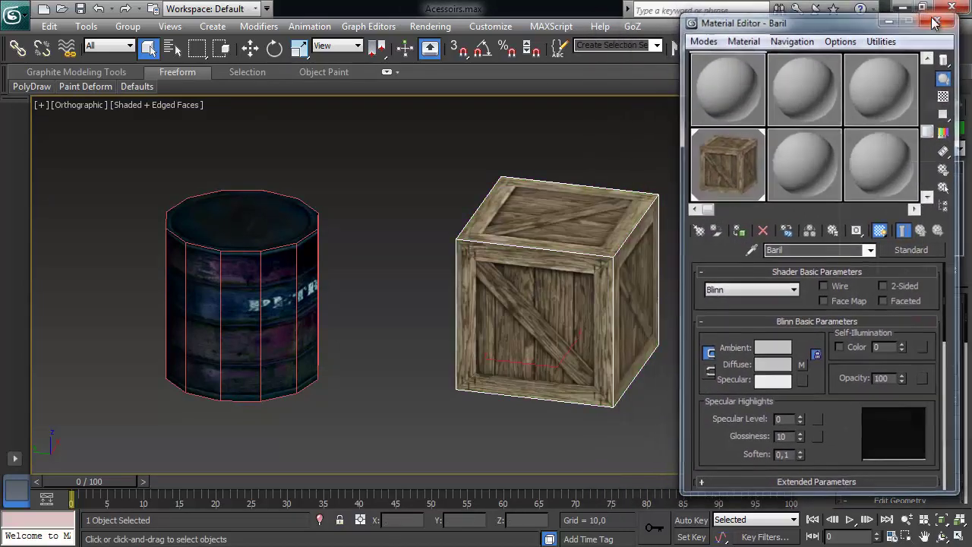
{"action": "left_click", "coordinate": [929, 19]}
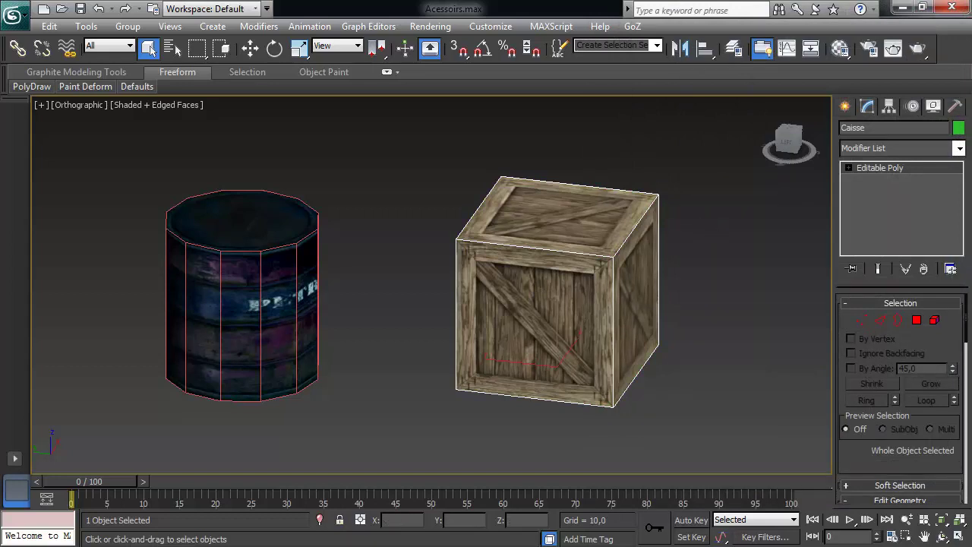
Step: Reopen Scène Principale.max and examine the referenced Caisse box's surface in the room
{"action": "left_click_drag", "start_coordinate": [343, 243], "coordinate": [360, 239]}
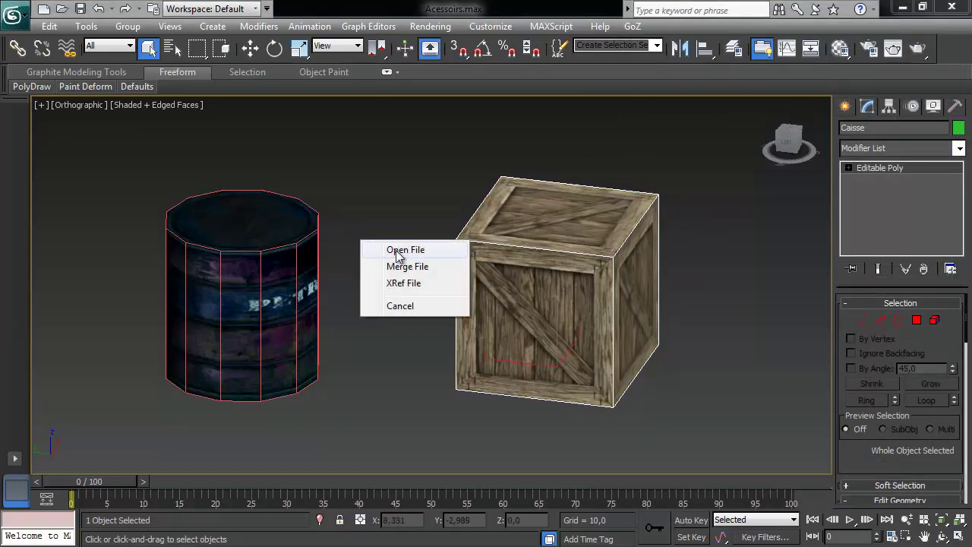
{"action": "left_click", "coordinate": [395, 250]}
{"action": "left_click", "coordinate": [480, 278]}
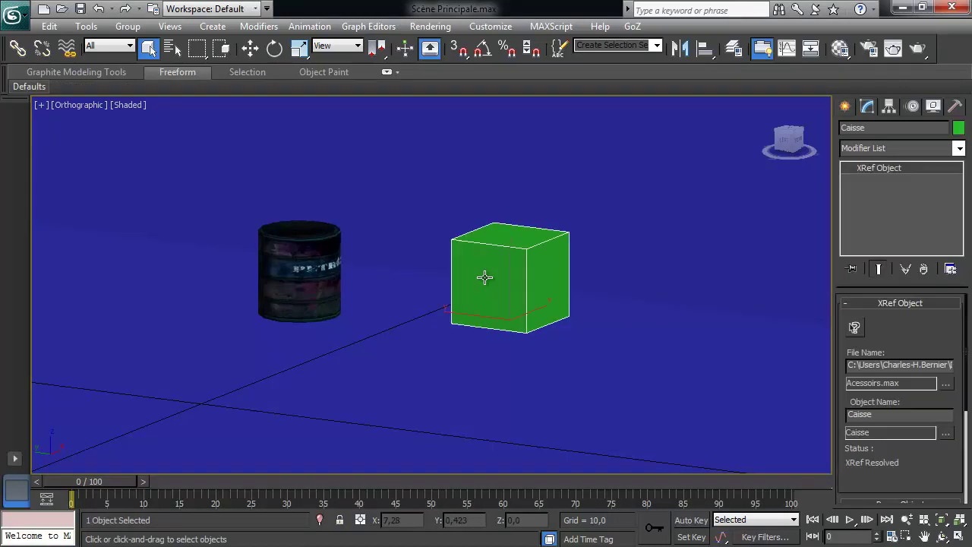
{"action": "middle_click_drag", "start_coordinate": [627, 318], "coordinate": [586, 342], "text": "alt"}
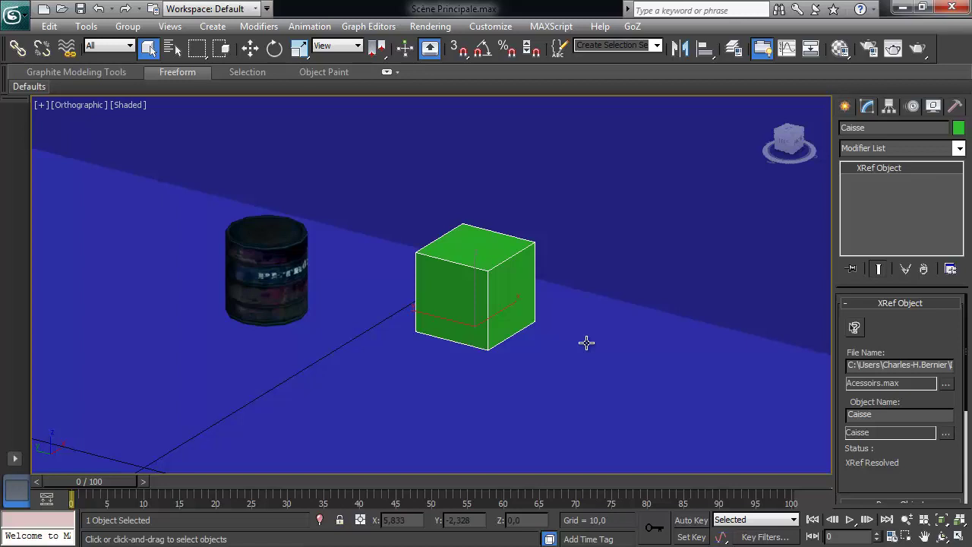
Step: Change the 08 - Default material in the Material Editor to the XRef Material type
{"action": "key", "text": "m"}
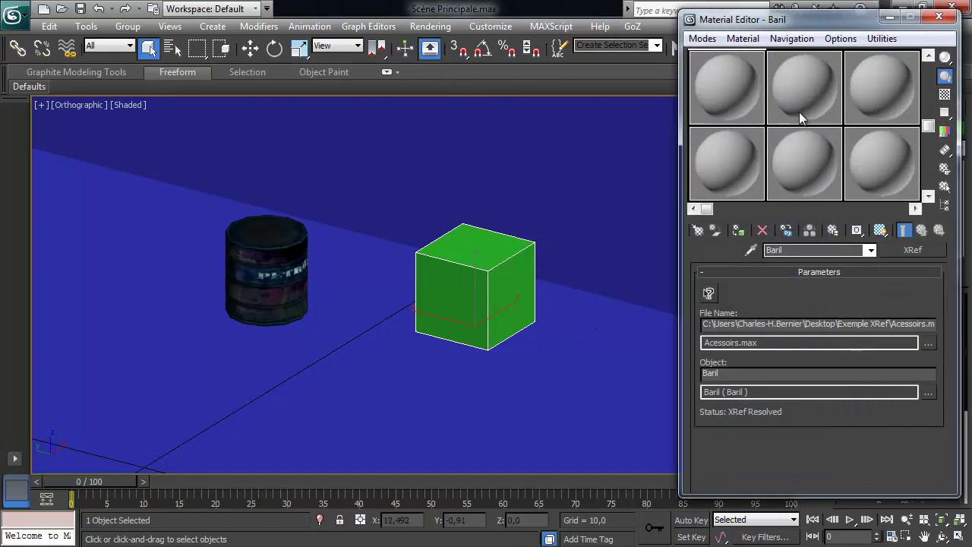
{"action": "left_click", "coordinate": [798, 89]}
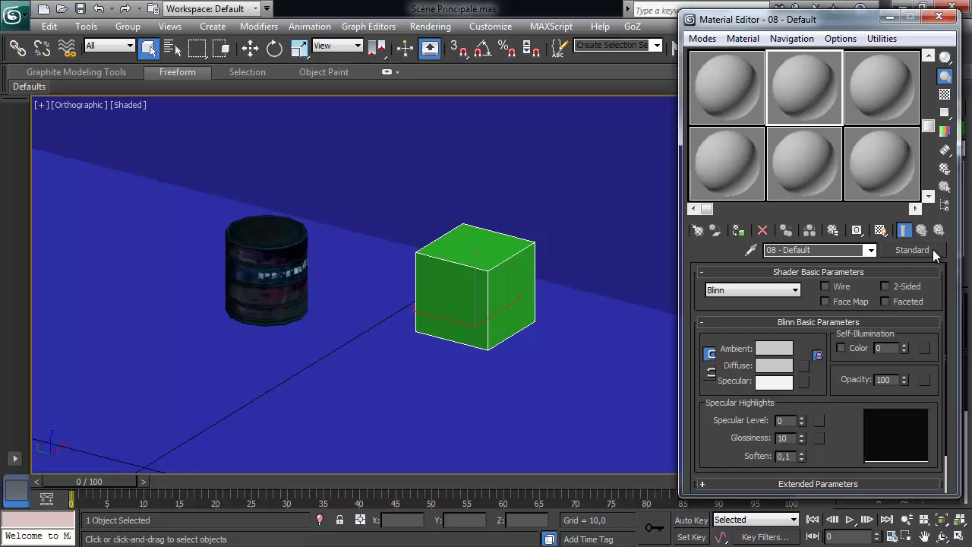
{"action": "left_click", "coordinate": [937, 253]}
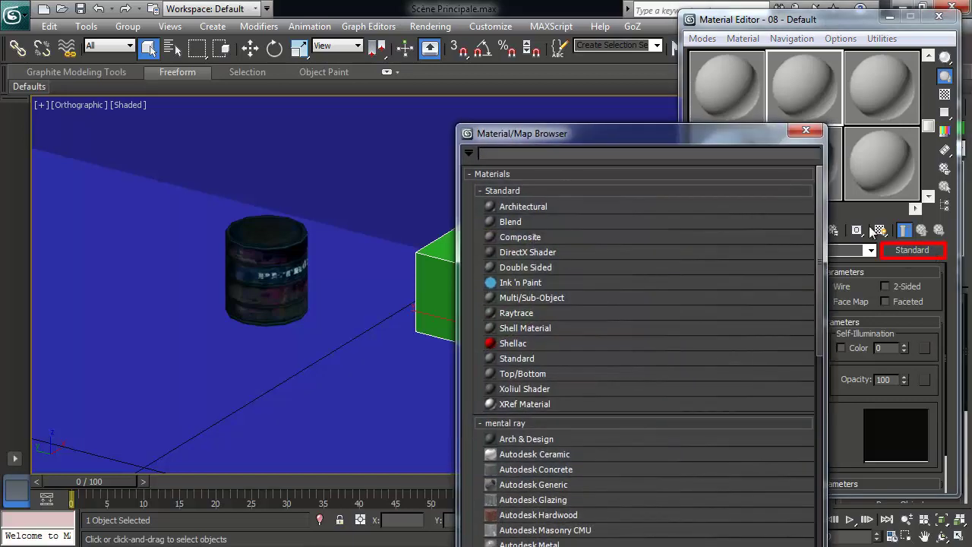
{"action": "left_click_drag", "start_coordinate": [820, 214], "coordinate": [818, 254]}
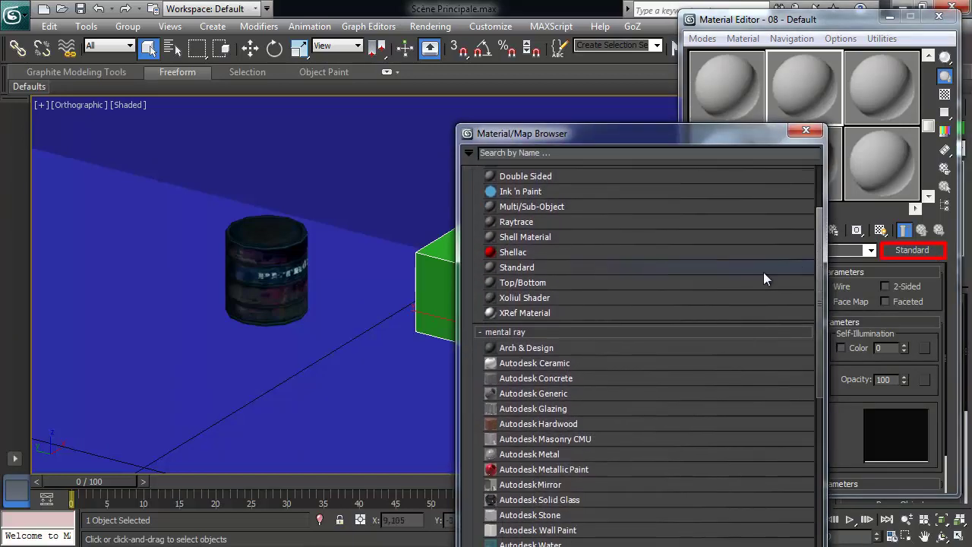
{"action": "left_click", "coordinate": [542, 313]}
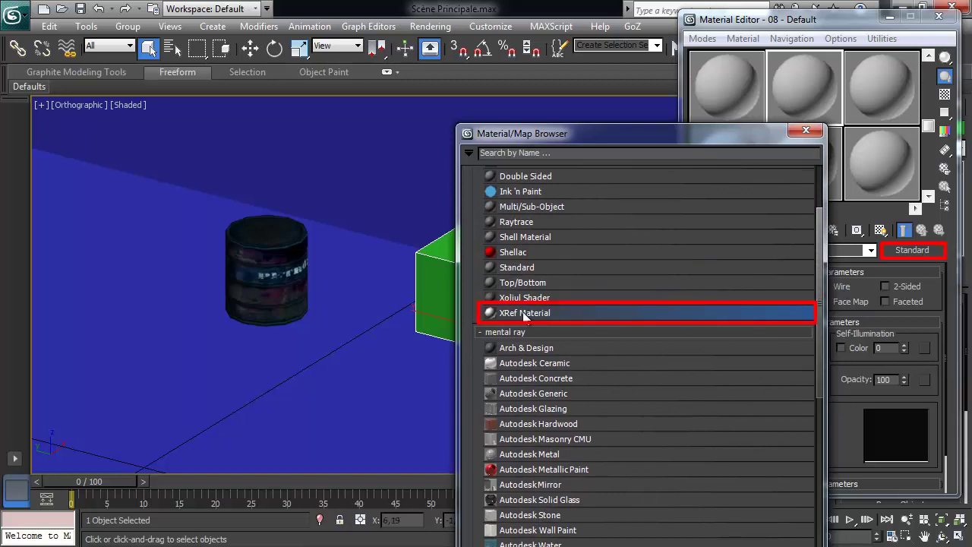
{"action": "double_click", "coordinate": [532, 314]}
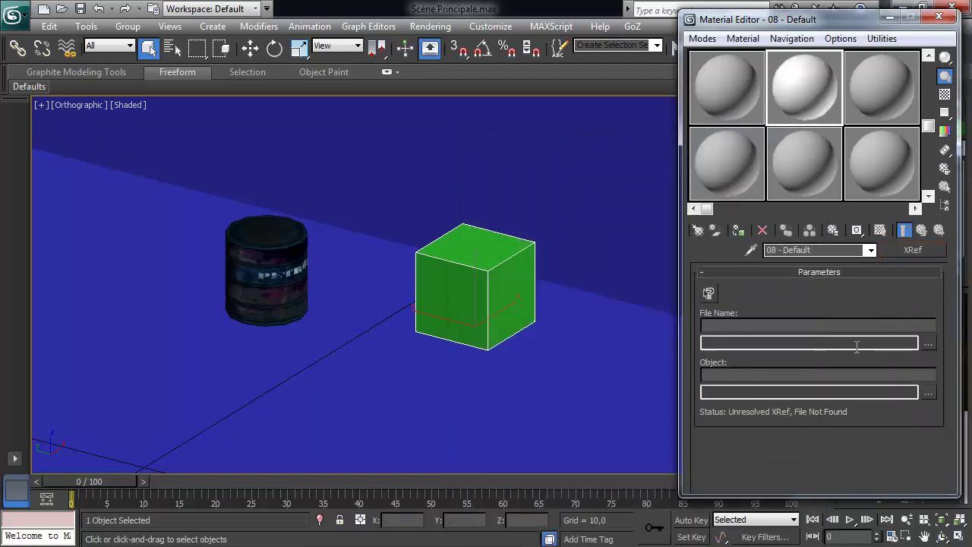
Step: Link the XRef material to Acessoirs.max with Caisse as its source object
{"action": "left_click", "coordinate": [928, 344]}
{"action": "left_click", "coordinate": [117, 145]}
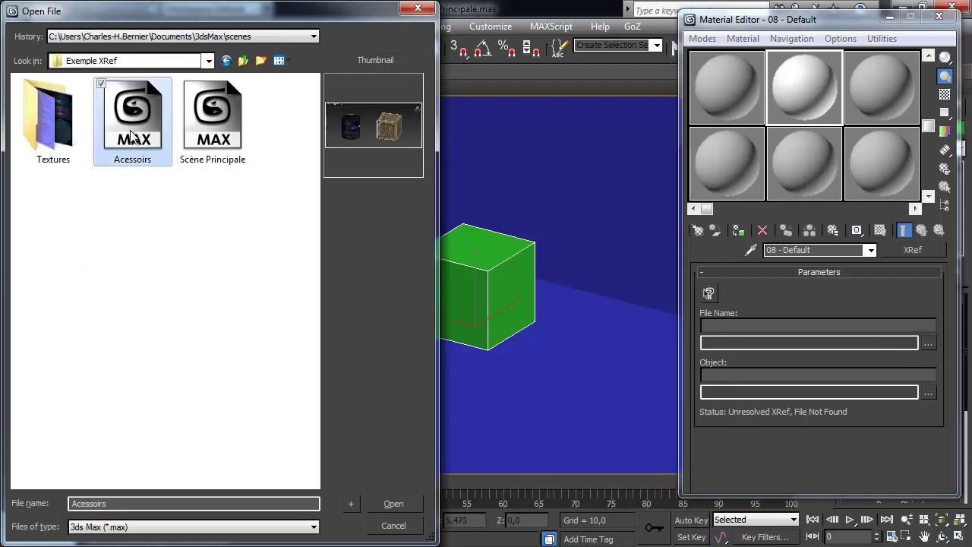
{"action": "left_click", "coordinate": [393, 506]}
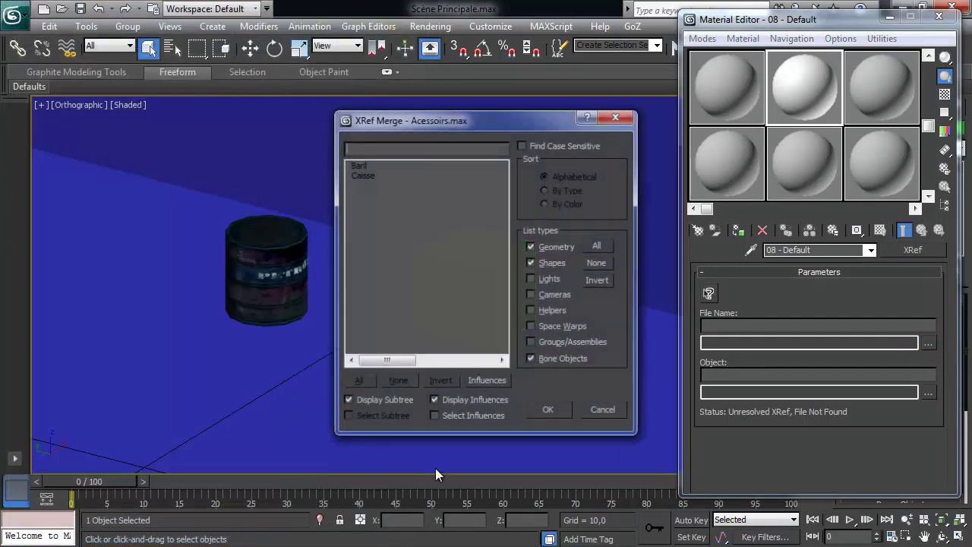
{"action": "left_click", "coordinate": [363, 175]}
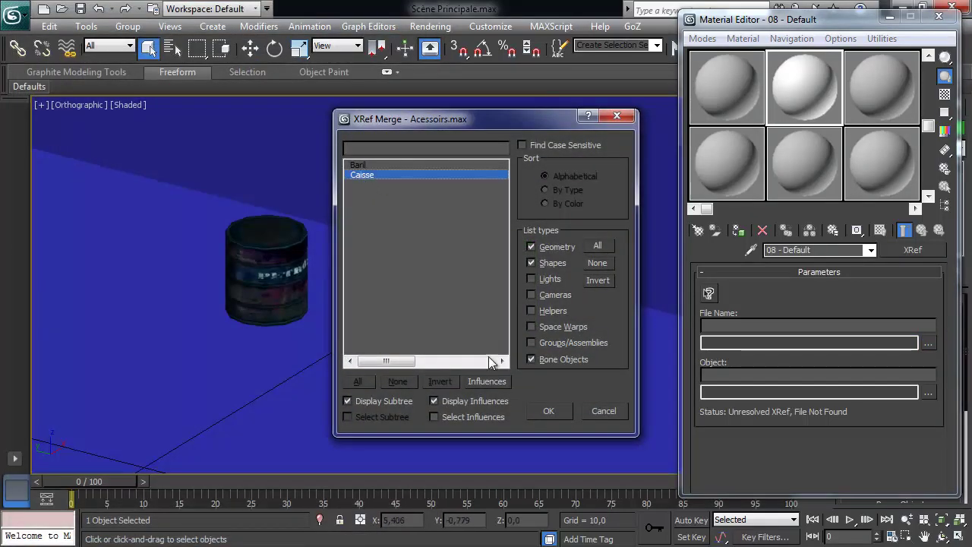
{"action": "left_click", "coordinate": [549, 410]}
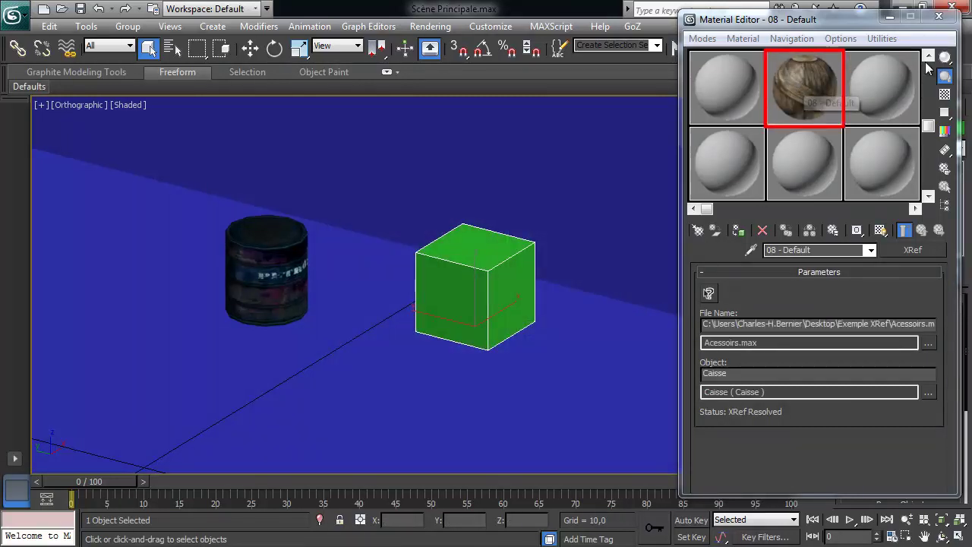
Step: Assign the 08 - Default XRef material to the Caisse box, inspect the wood texture and close the Material Editor
{"action": "left_click_drag", "start_coordinate": [786, 66], "coordinate": [490, 254]}
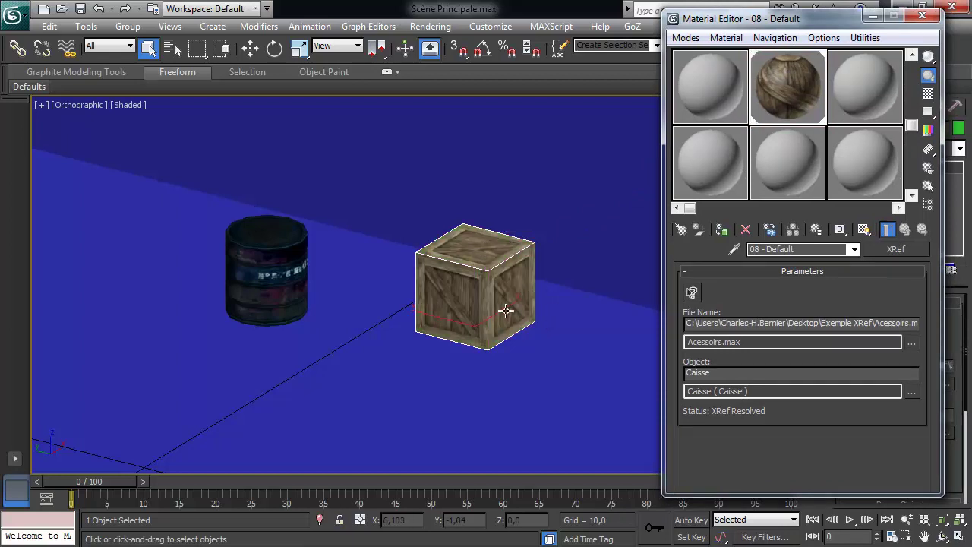
{"action": "middle_click_drag", "start_coordinate": [546, 330], "coordinate": [494, 334], "text": "alt"}
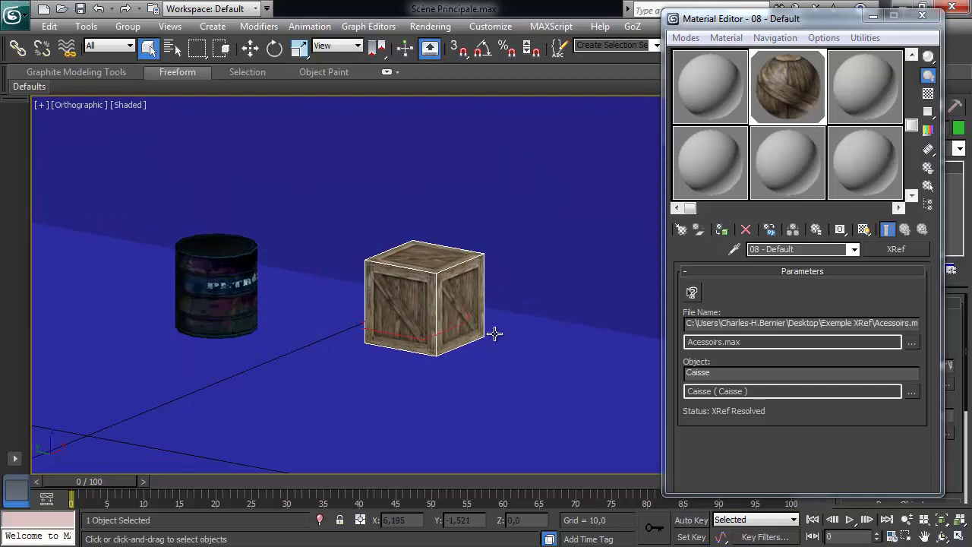
{"action": "scroll", "coordinate": [494, 333], "scroll_direction": "up", "scroll_amount": 2}
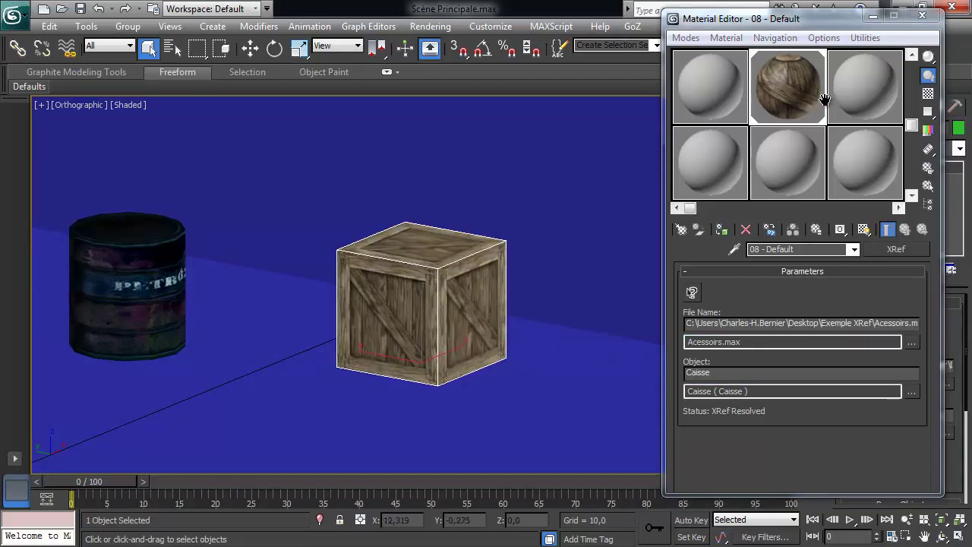
{"action": "left_click", "coordinate": [933, 22]}
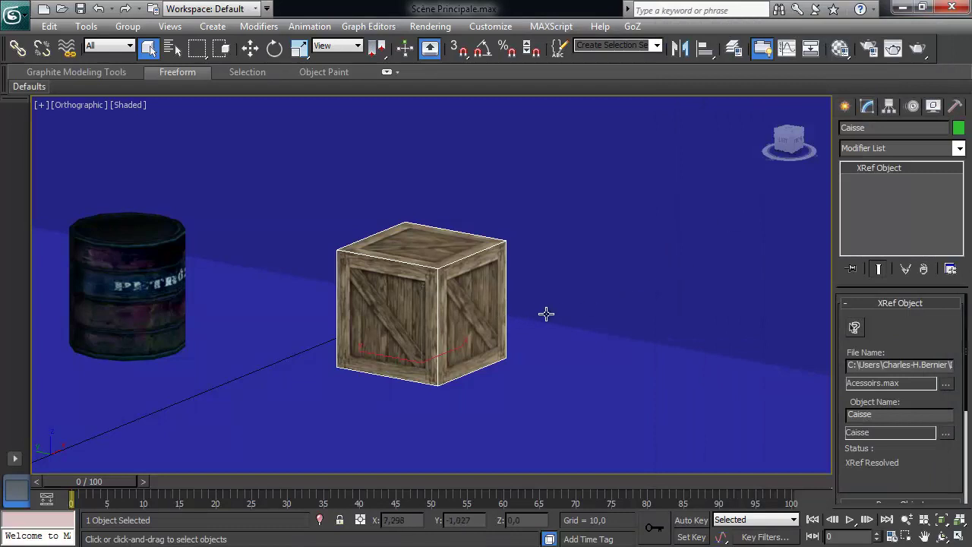